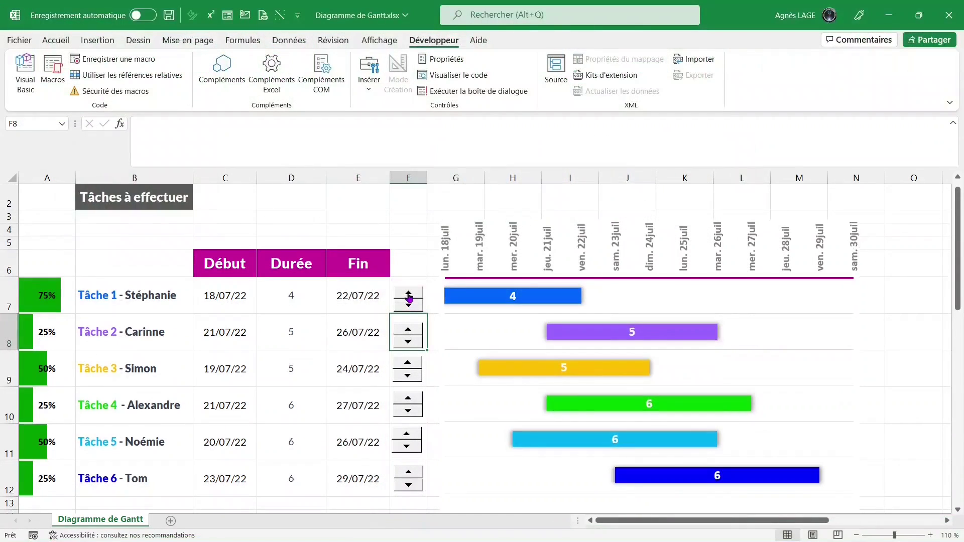
Step: Nudge Tâche 1 and Tâche 2 durations up and back, then start Tâche 3 on 20/07/22
{"action": "left_click", "coordinate": [408, 293]}
{"action": "left_click", "coordinate": [408, 307]}
{"action": "left_click", "coordinate": [408, 329]}
{"action": "left_click", "coordinate": [409, 346]}
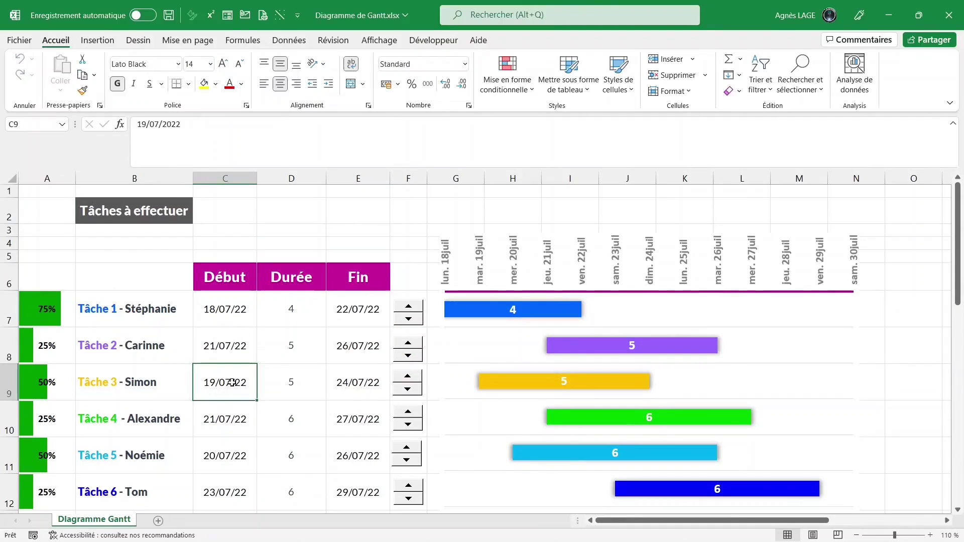
{"action": "type", "text": "20"}
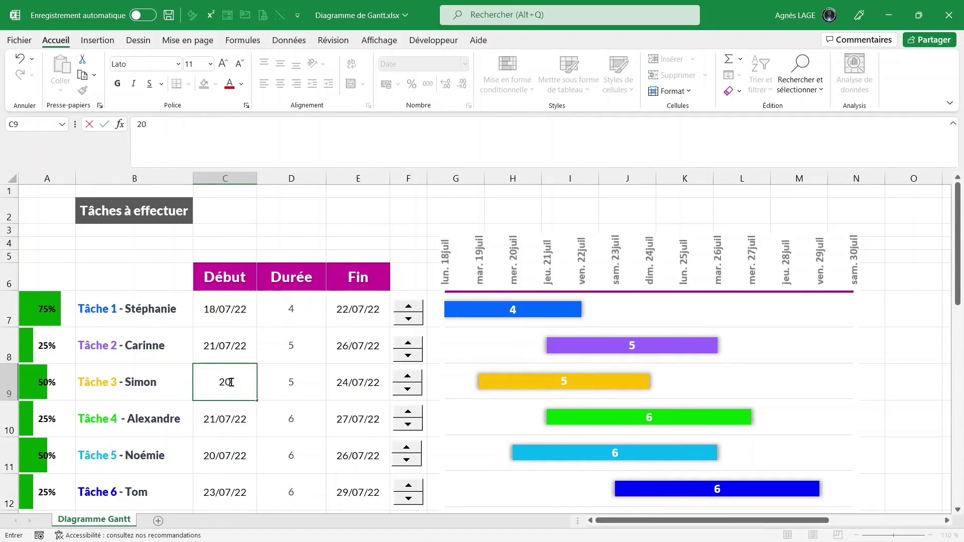
{"action": "type", "text": "/07/22"}
{"action": "key", "text": "Return"}
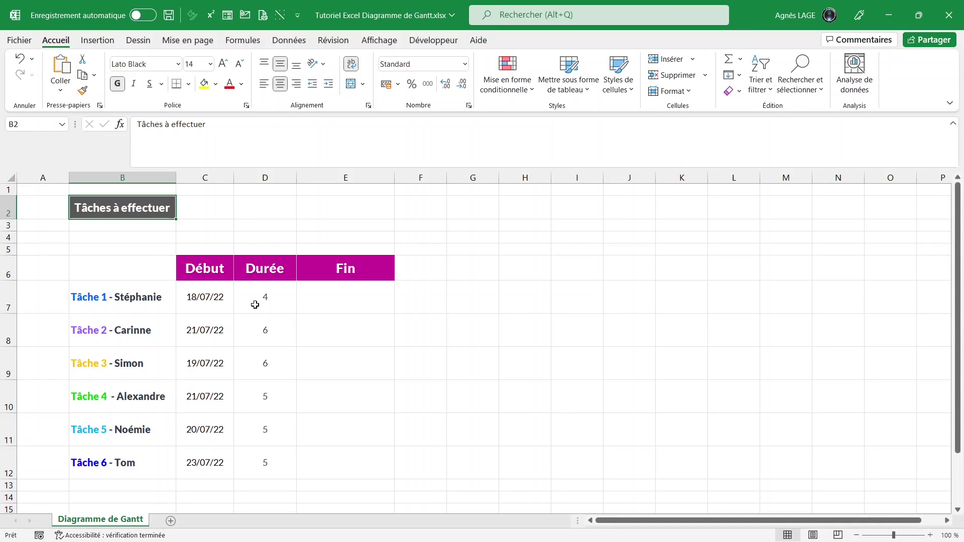
Step: Enter the end date formula =C7+D7 in E7 for Tâche 1
{"action": "left_click", "coordinate": [358, 296]}
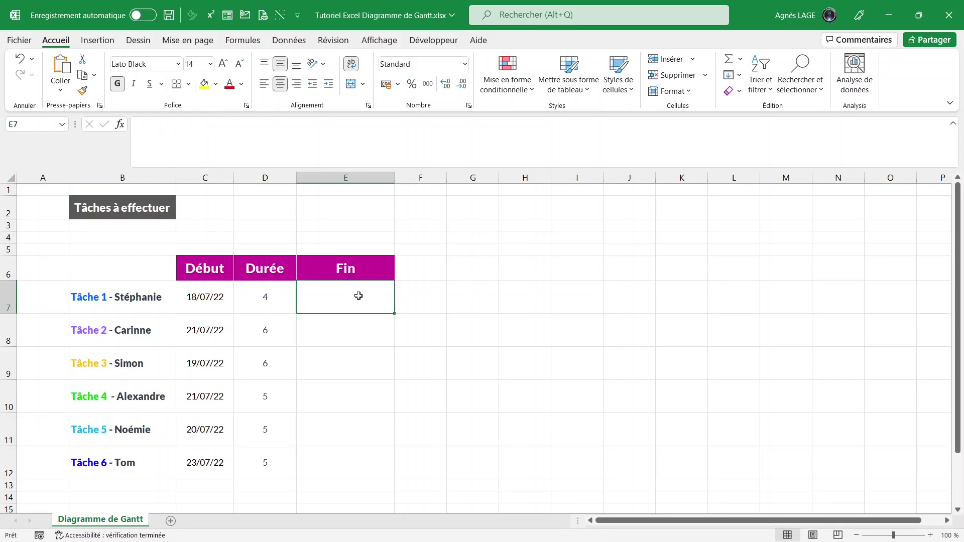
{"action": "type", "text": "="}
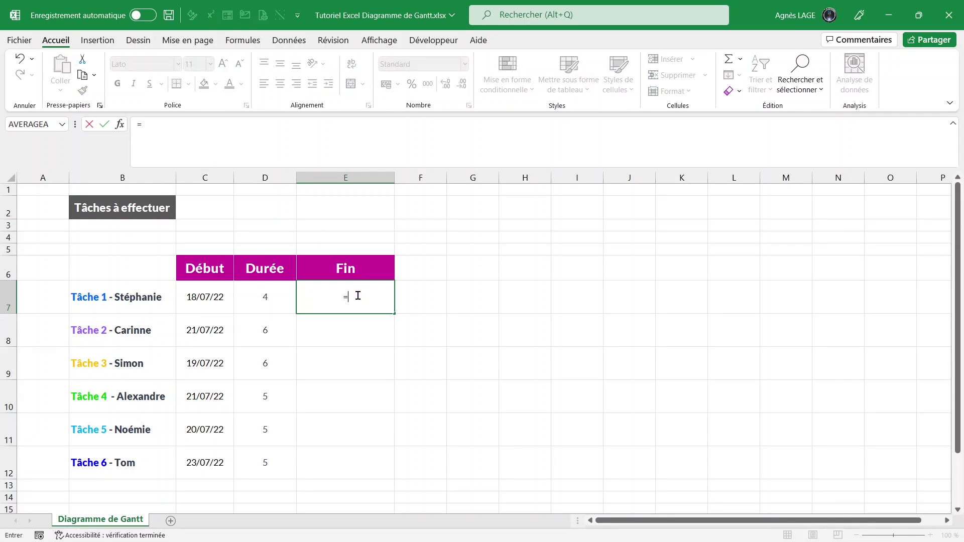
{"action": "left_click", "coordinate": [211, 297]}
{"action": "type", "text": "+"}
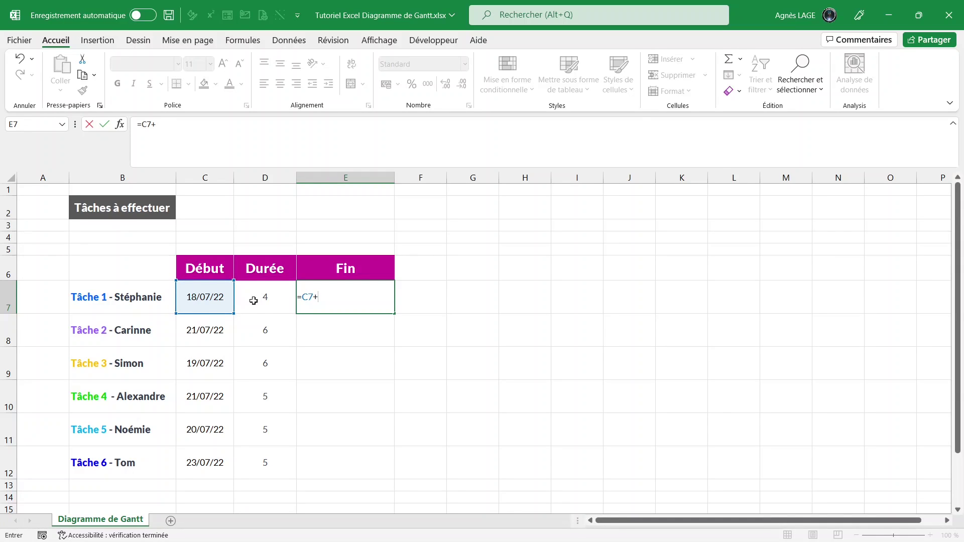
{"action": "left_click", "coordinate": [272, 297]}
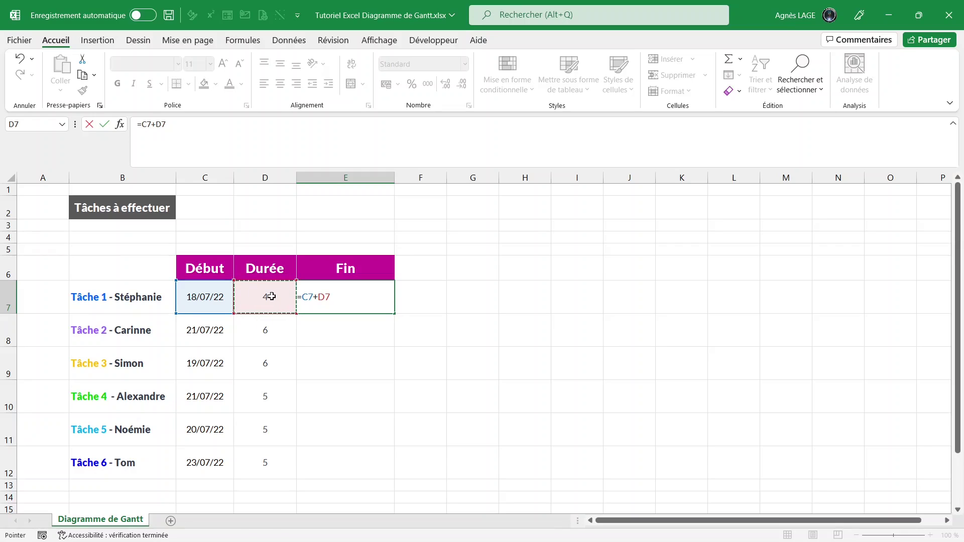
{"action": "key", "text": "Return"}
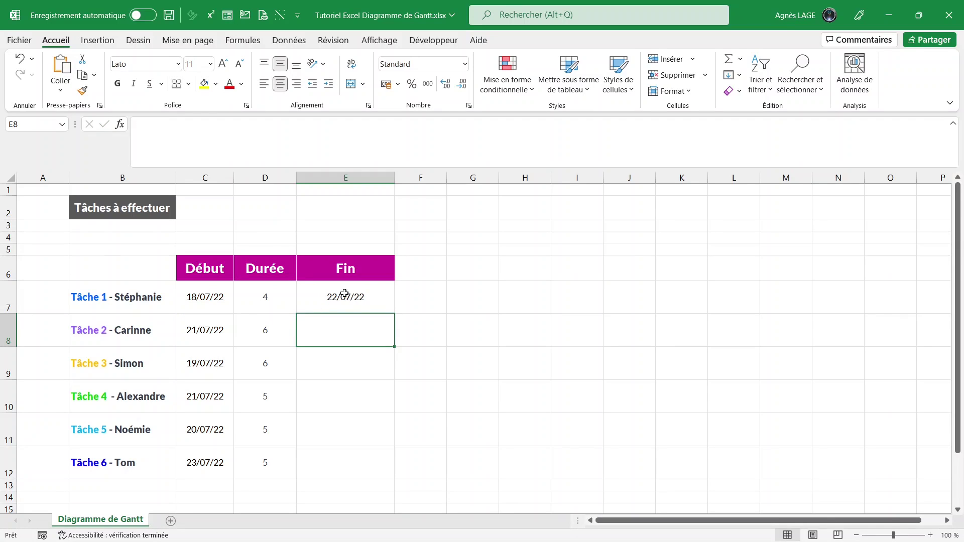
Step: Fill the E7 formula down to E12, then select progress cells A7:A12
{"action": "left_click", "coordinate": [362, 297]}
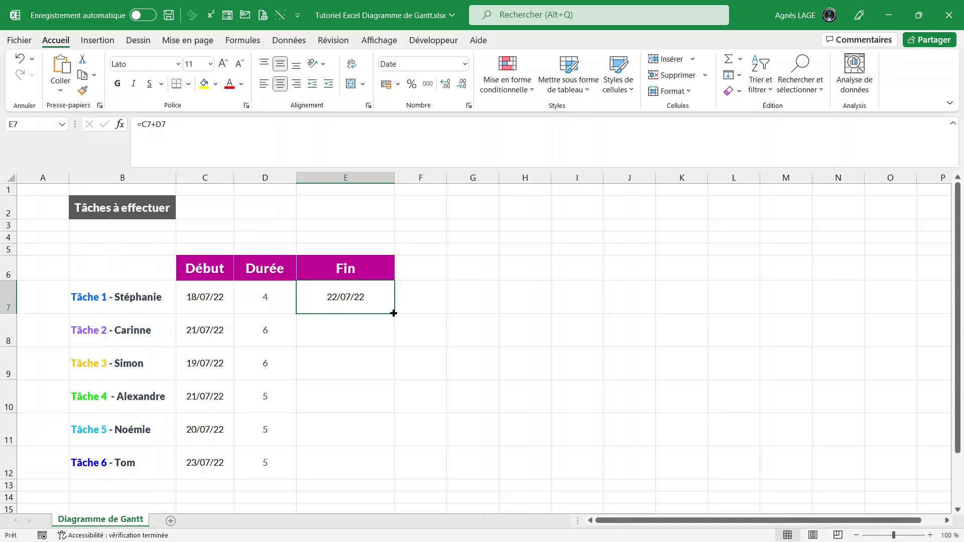
{"action": "left_click_drag", "start_coordinate": [394, 314], "coordinate": [390, 466]}
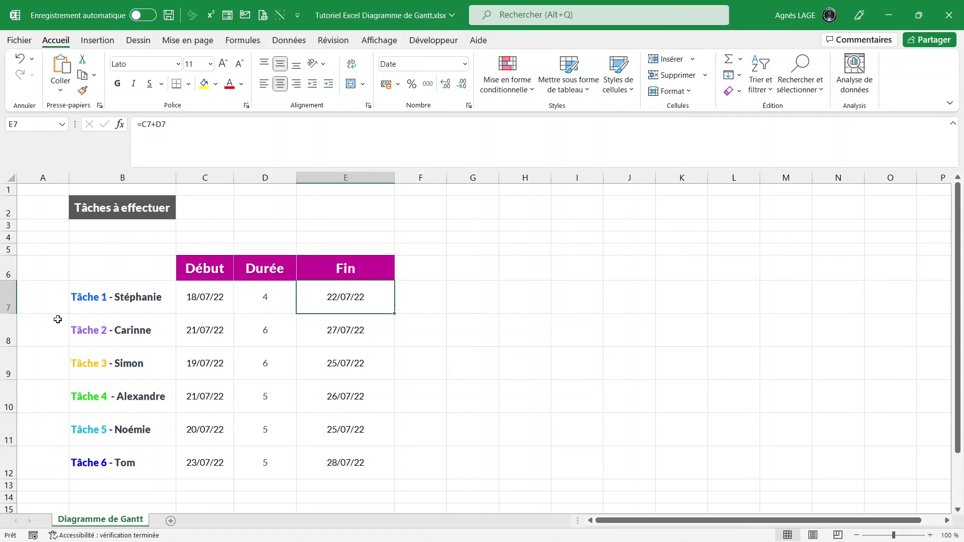
{"action": "left_click_drag", "start_coordinate": [48, 297], "coordinate": [63, 460]}
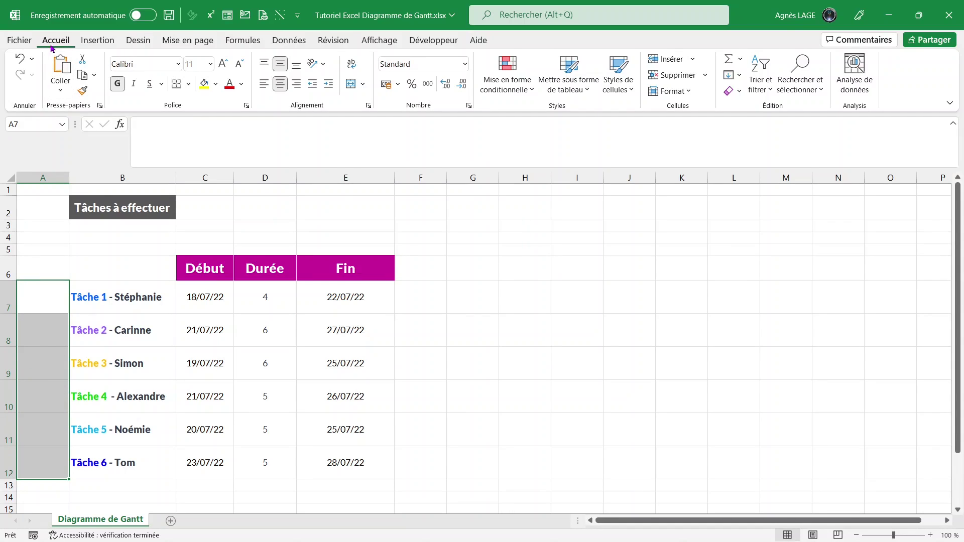
Step: Format A7:A12 as percentages and enter progress 75%, 25%, 50%, 25%, 50%, 25%
{"action": "left_click", "coordinate": [413, 85]}
{"action": "left_click", "coordinate": [50, 299]}
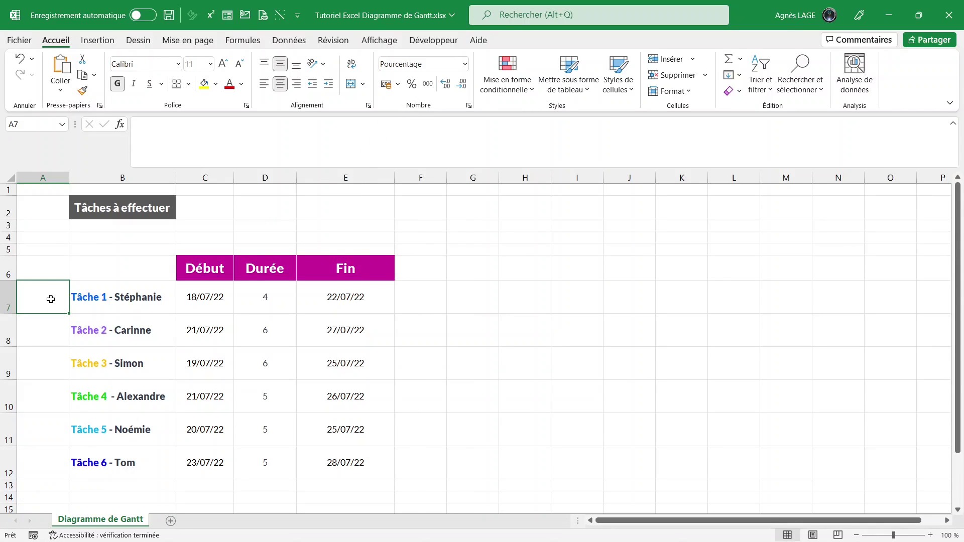
{"action": "type", "text": "75"}
{"action": "key", "text": "Return"}
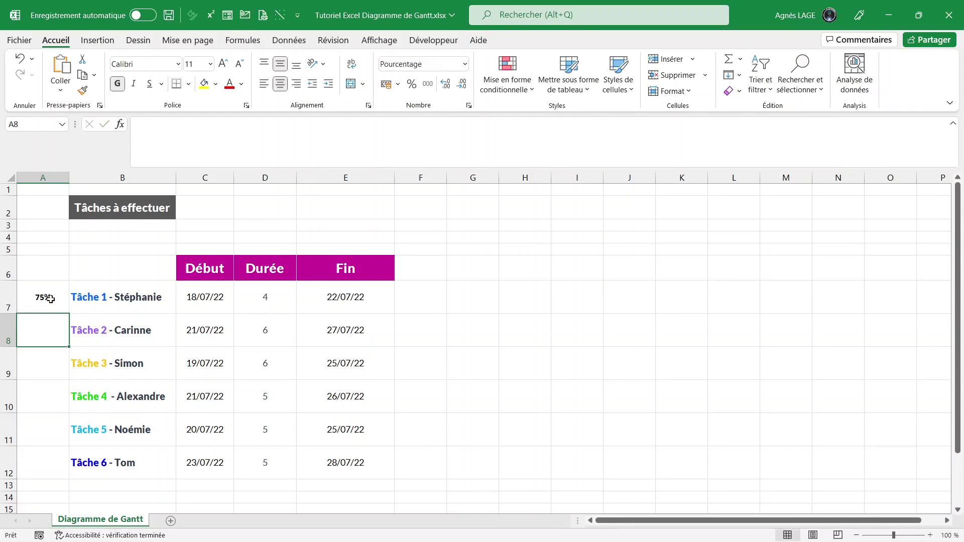
{"action": "type", "text": "25"}
{"action": "key", "text": "Return"}
{"action": "type", "text": "50"}
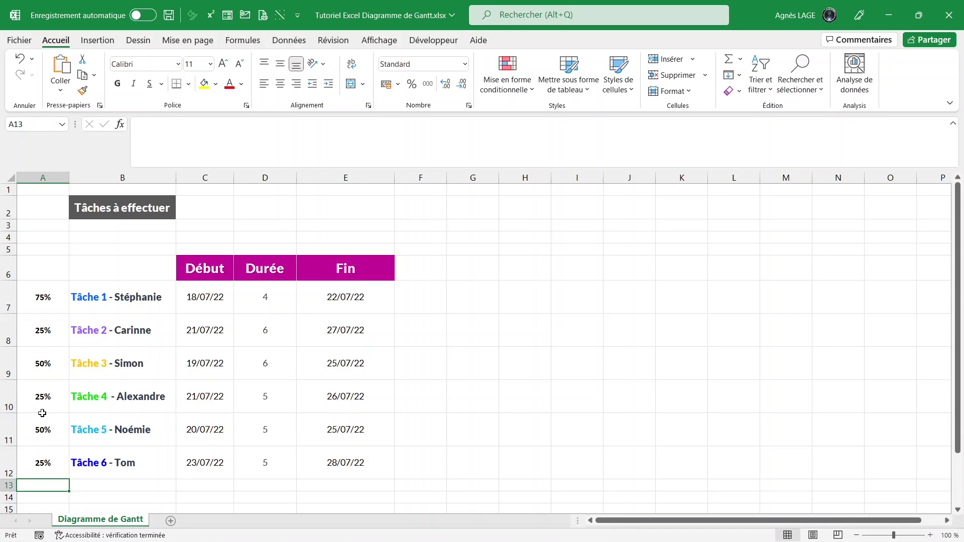
{"action": "left_click_drag", "start_coordinate": [43, 297], "coordinate": [46, 462]}
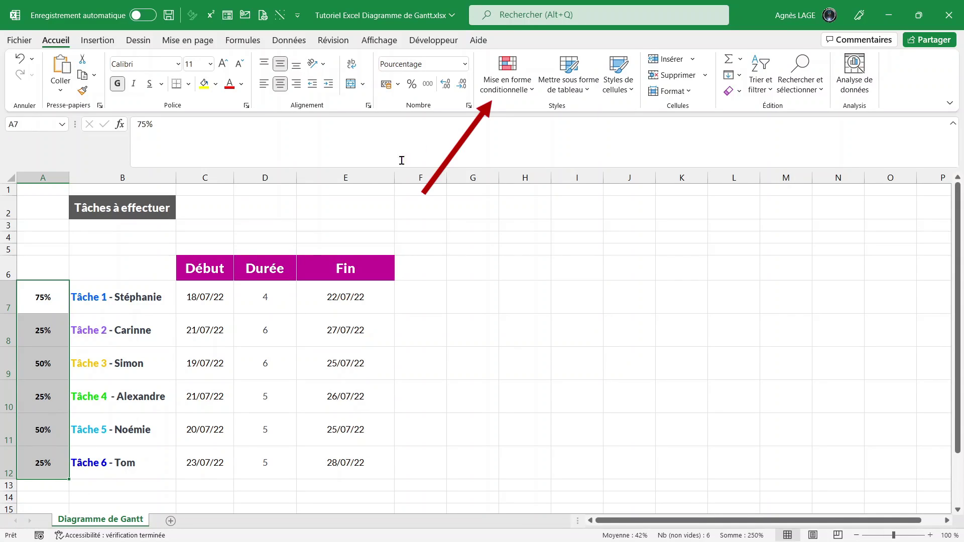
Step: Apply solid-fill green data bars from Mise en forme conditionnelle to A7:A12
{"action": "left_click", "coordinate": [506, 89]}
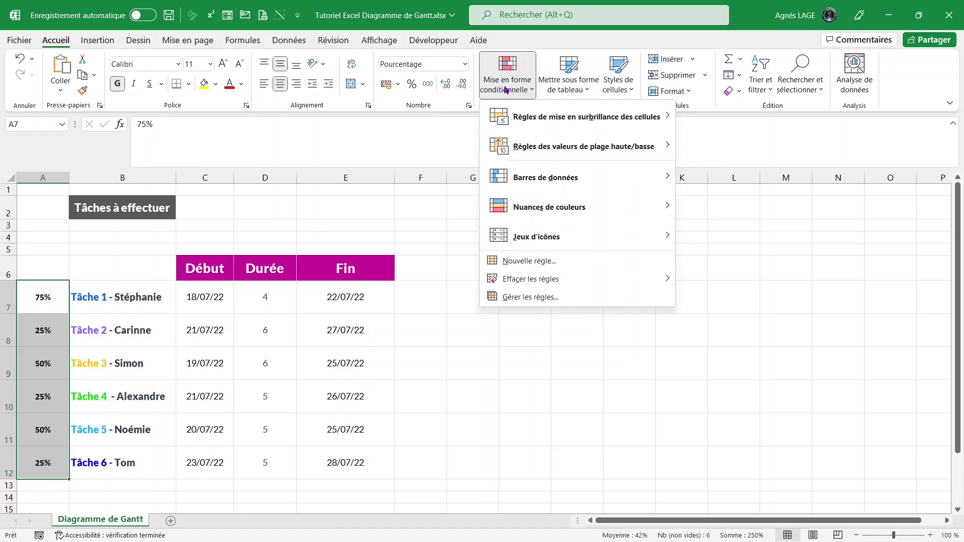
{"action": "mouse_move", "coordinate": [545, 177]}
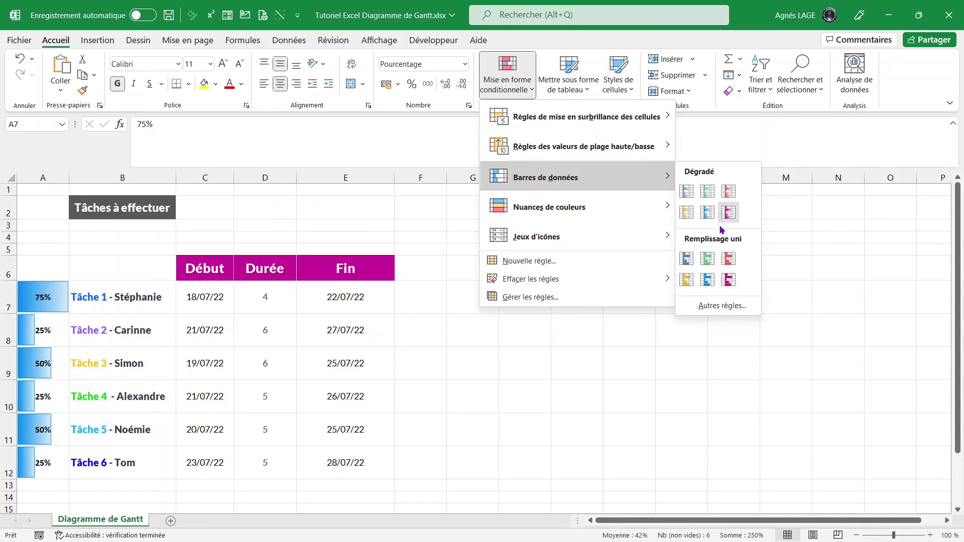
{"action": "left_click", "coordinate": [707, 259]}
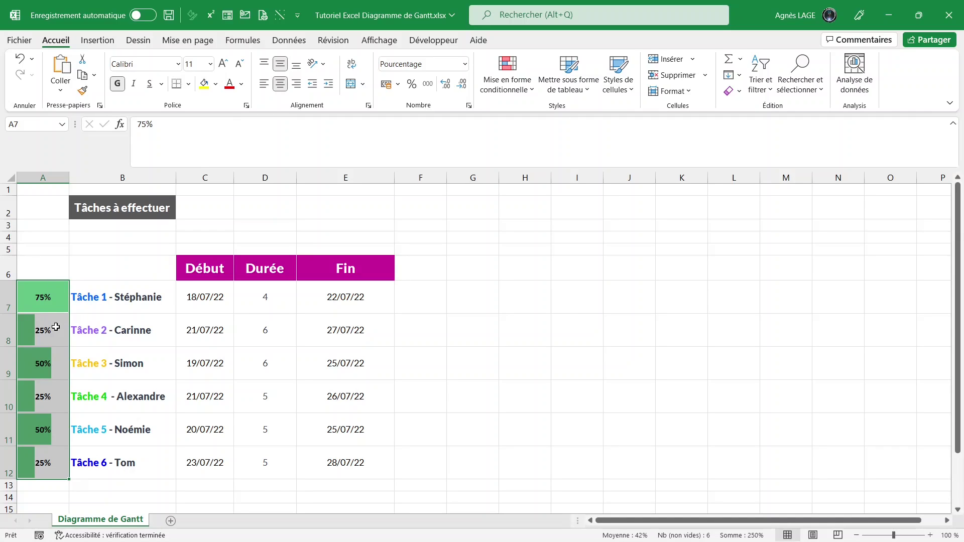
{"action": "left_click_drag", "start_coordinate": [45, 308], "coordinate": [44, 476]}
{"action": "left_click", "coordinate": [517, 85]}
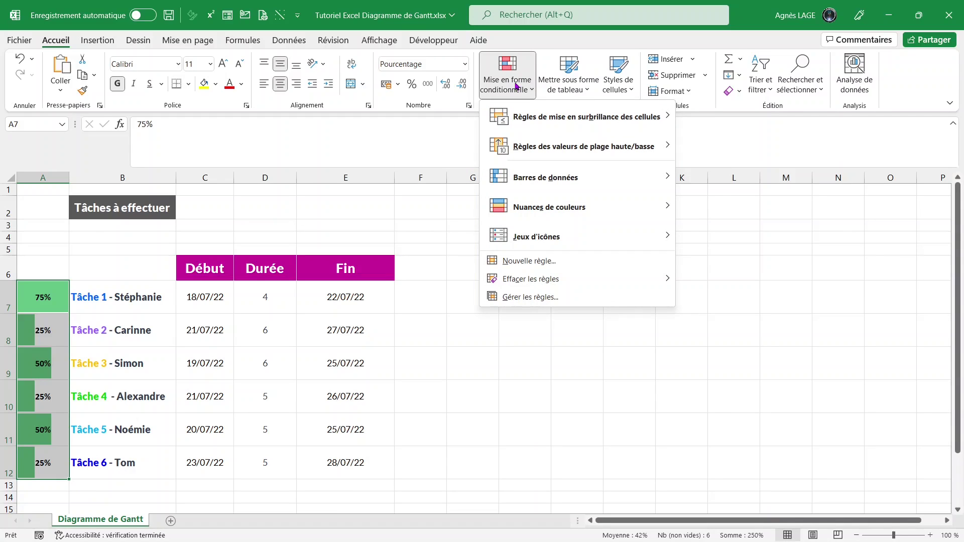
Step: Edit the data bar rule to use fixed-number minimum and maximum values
{"action": "left_click", "coordinate": [512, 297]}
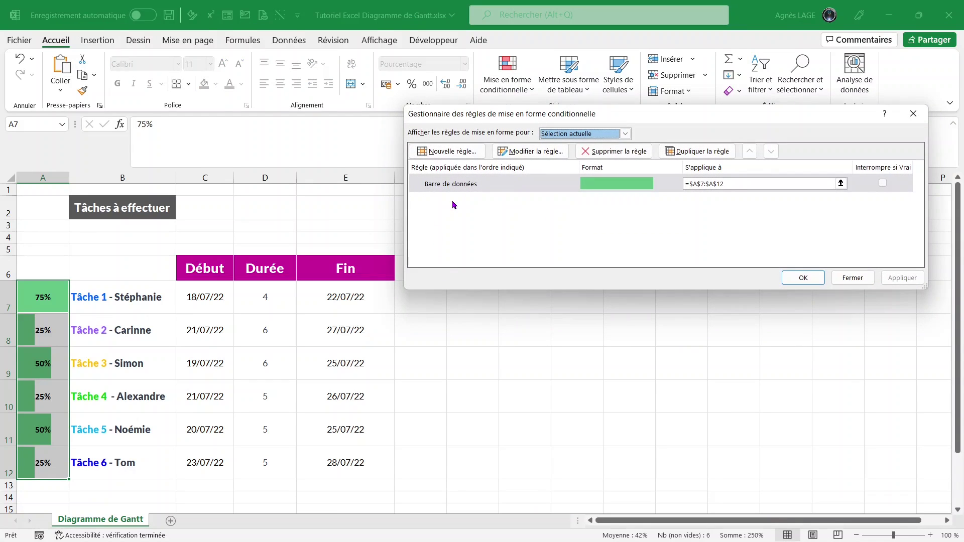
{"action": "left_click", "coordinate": [466, 188]}
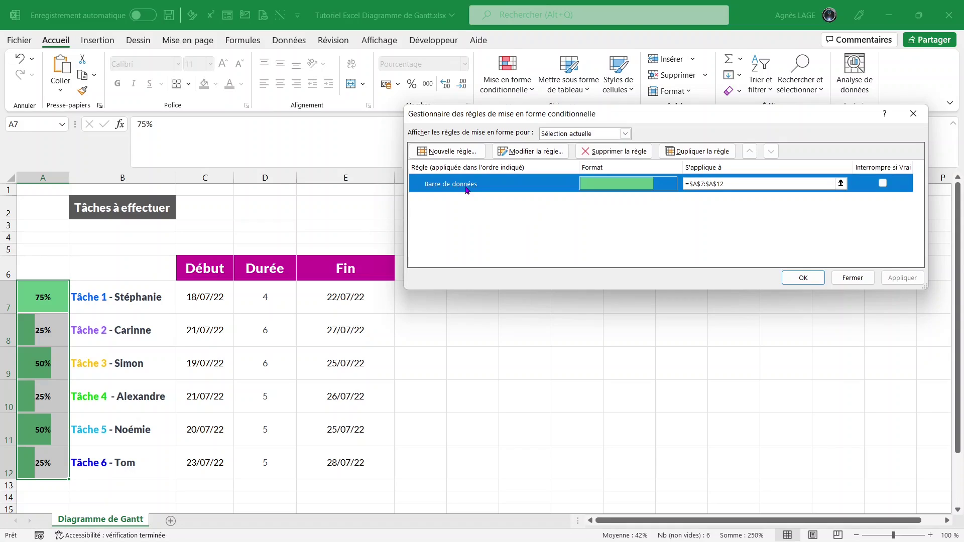
{"action": "left_click", "coordinate": [533, 153]}
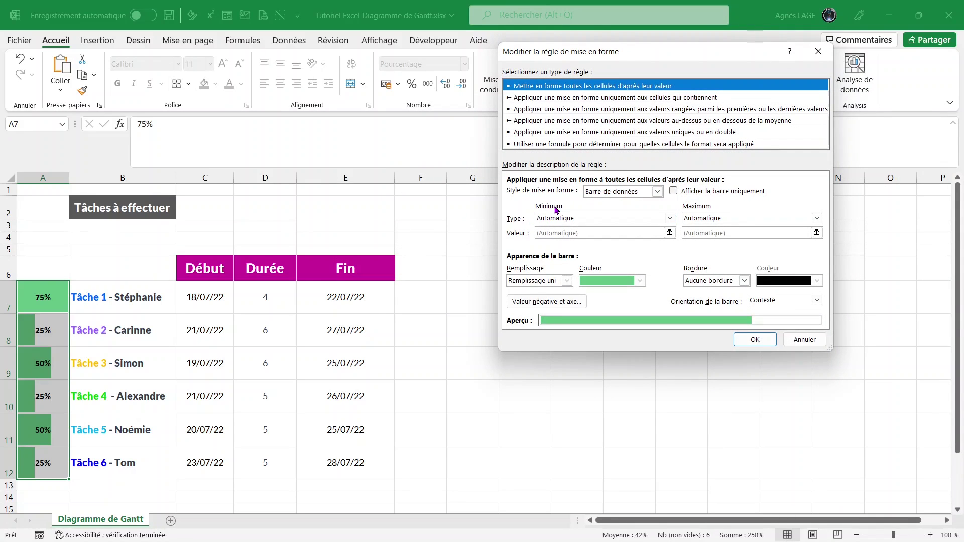
{"action": "left_click", "coordinate": [670, 219]}
{"action": "left_click", "coordinate": [582, 238]}
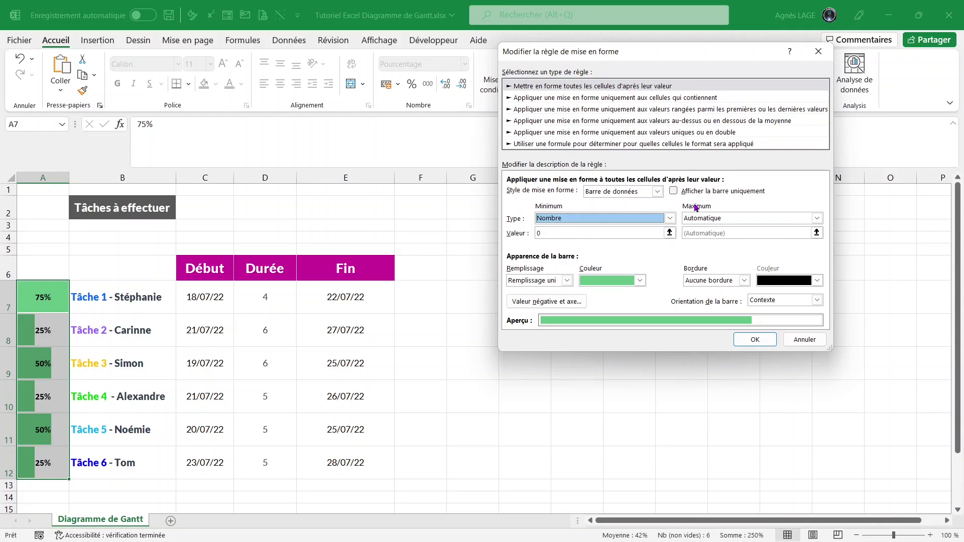
{"action": "left_click", "coordinate": [794, 219]}
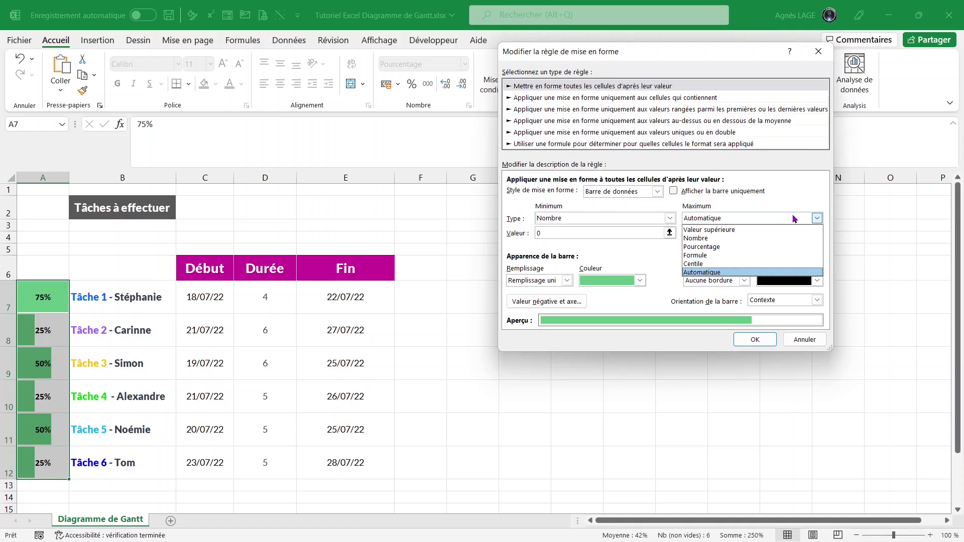
{"action": "left_click", "coordinate": [730, 239]}
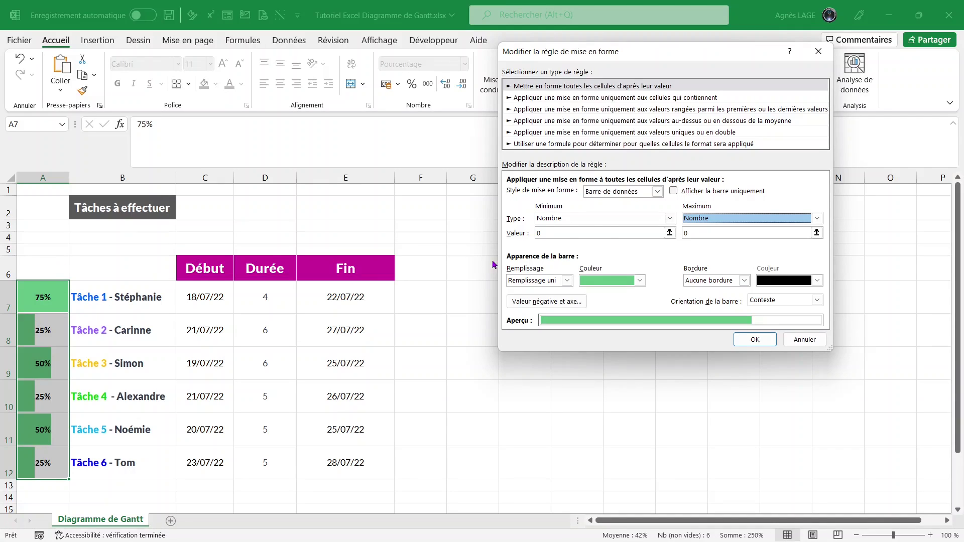
{"action": "left_click", "coordinate": [552, 234]}
{"action": "type", "text": "%"}
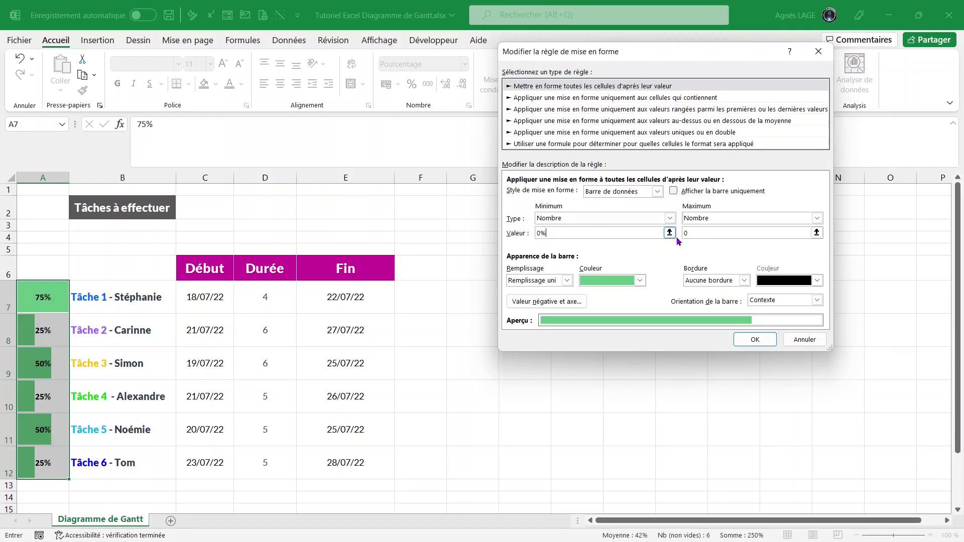
{"action": "left_click", "coordinate": [703, 236]}
{"action": "key", "text": "BackSpace"}
{"action": "type", "text": "100"}
Step: Make the data bar fill standard bright green and apply the rule to A7:A12
{"action": "left_click", "coordinate": [638, 281]}
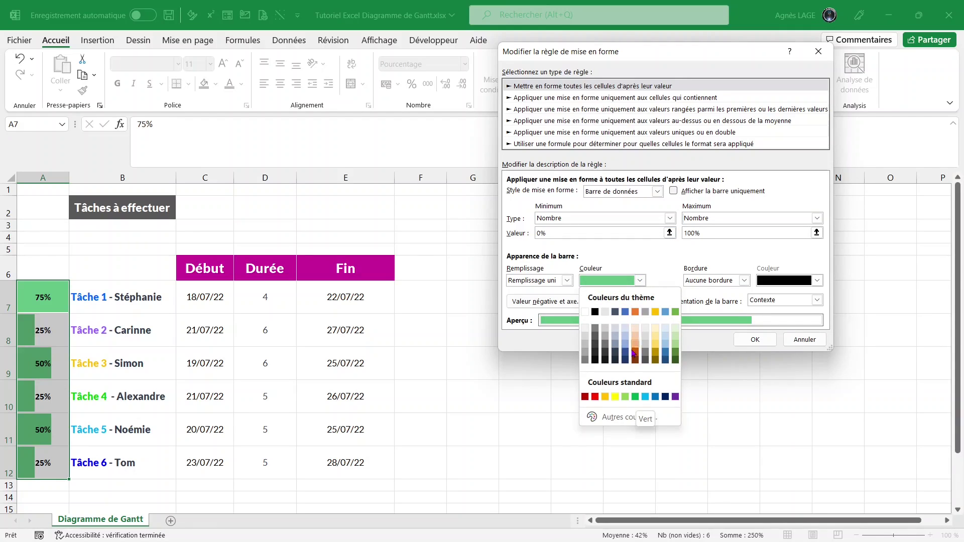
{"action": "left_click", "coordinate": [635, 398]}
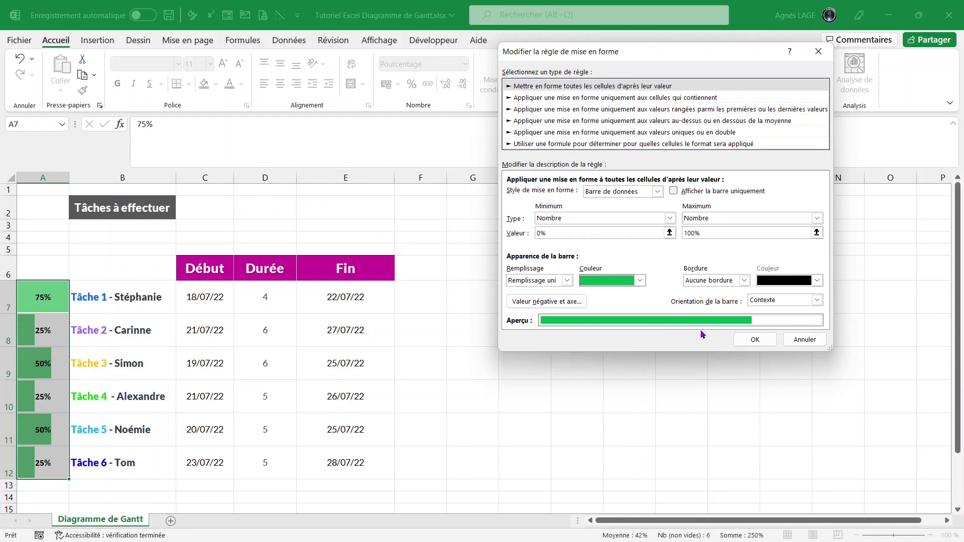
{"action": "left_click", "coordinate": [749, 344]}
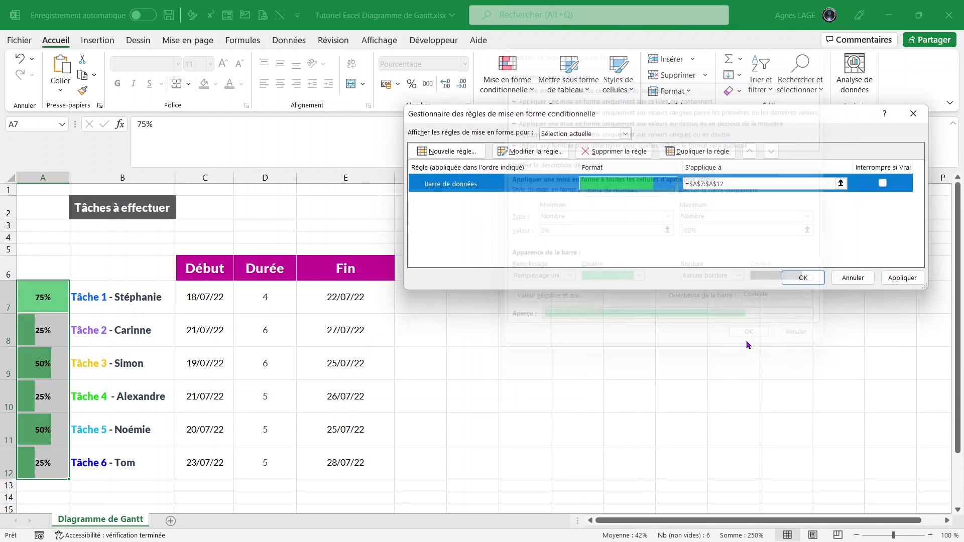
{"action": "left_click", "coordinate": [805, 279]}
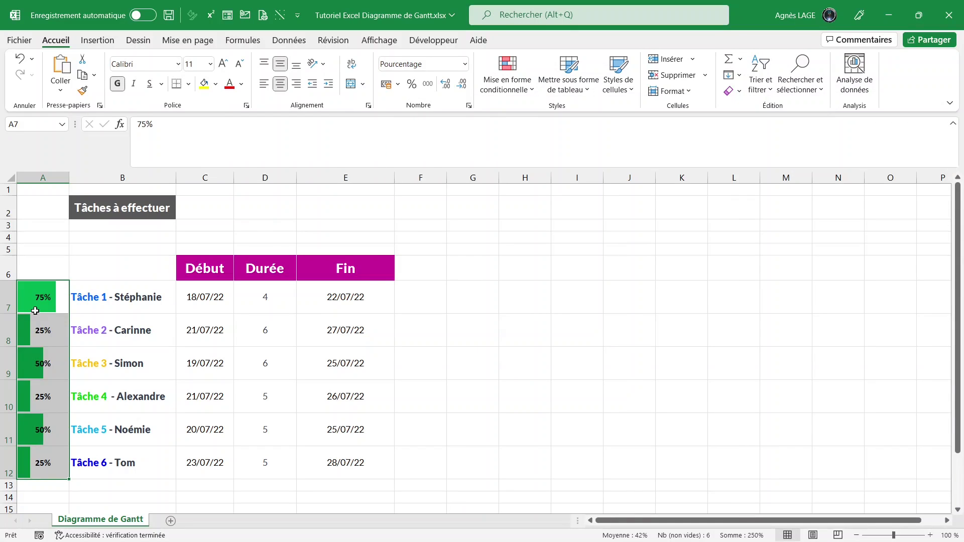
{"action": "left_click", "coordinate": [35, 311]}
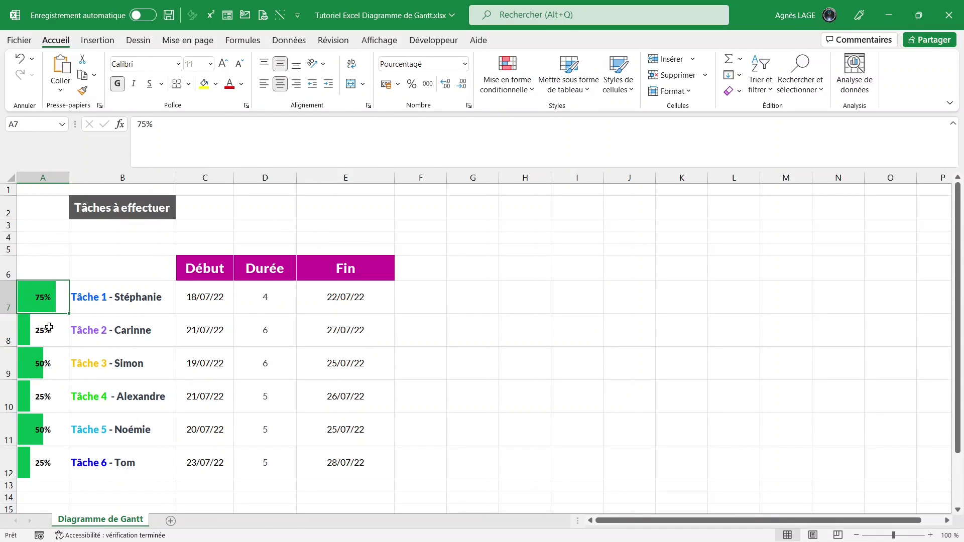
Step: Tick Développeur in Personnaliser le ruban to show the Developer tab
{"action": "left_click", "coordinate": [49, 327]}
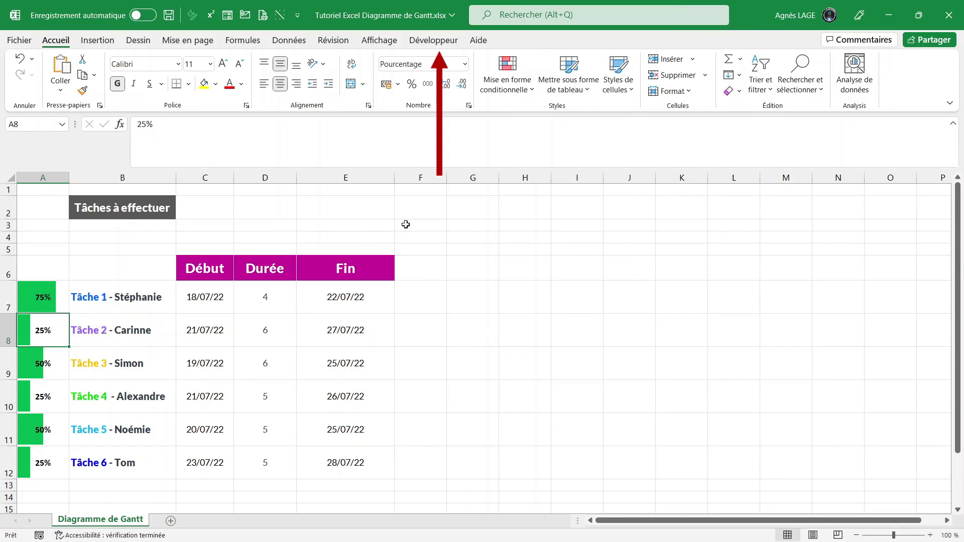
{"action": "right_click", "coordinate": [500, 109]}
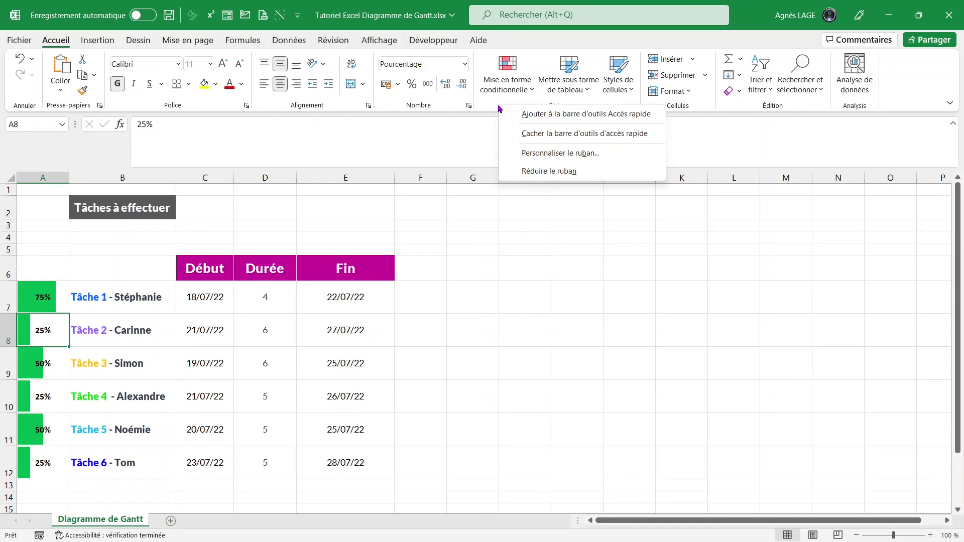
{"action": "left_click", "coordinate": [541, 153]}
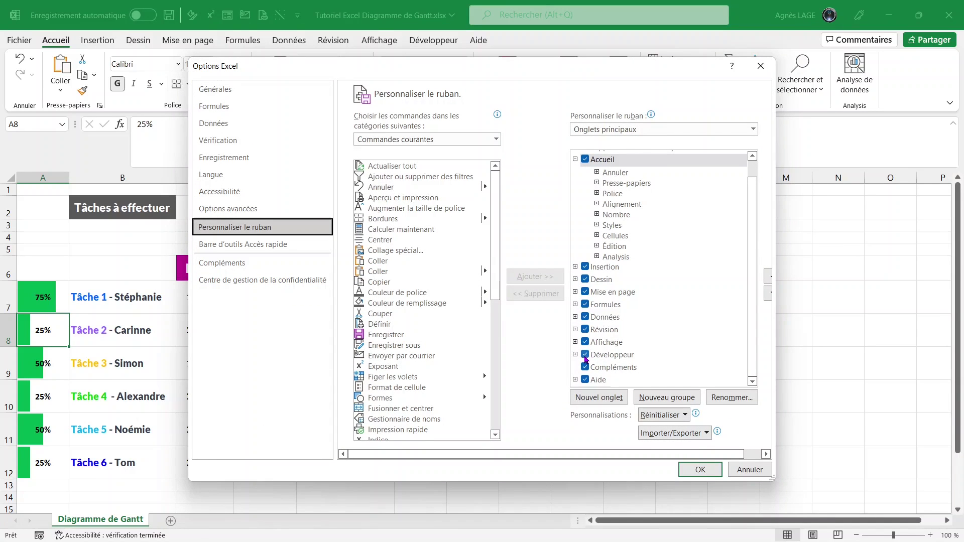
{"action": "left_click", "coordinate": [698, 468]}
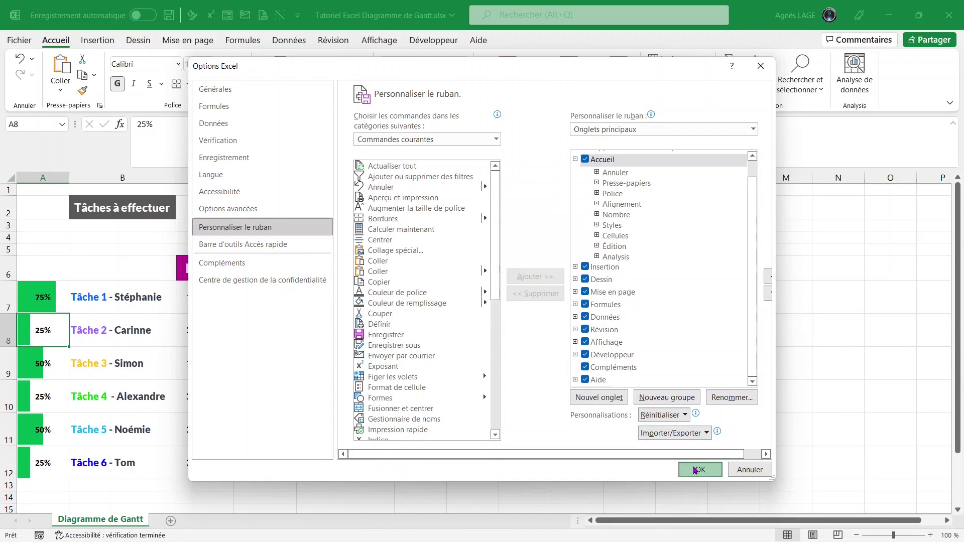
Step: Draw a Compteur spin button form control over cell F7
{"action": "left_click", "coordinate": [435, 42]}
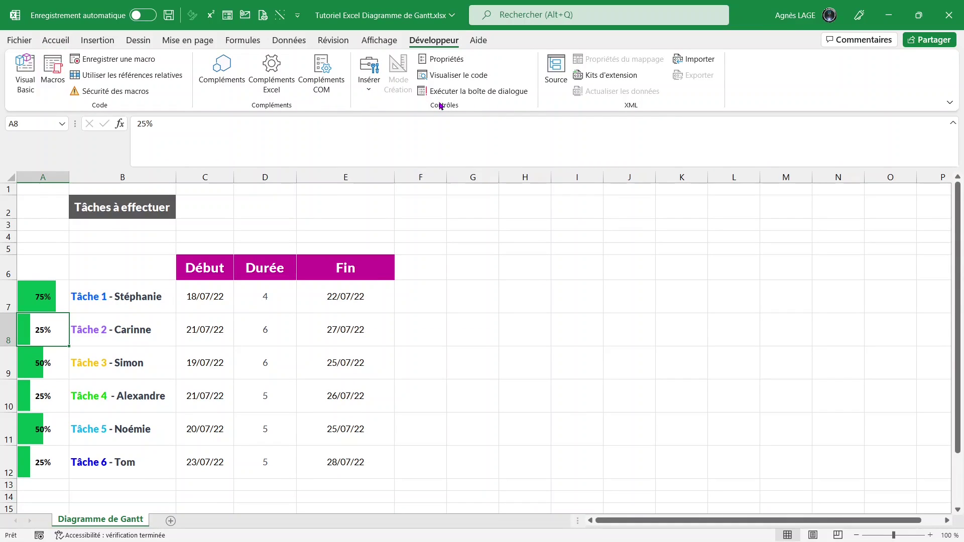
{"action": "left_click", "coordinate": [370, 73]}
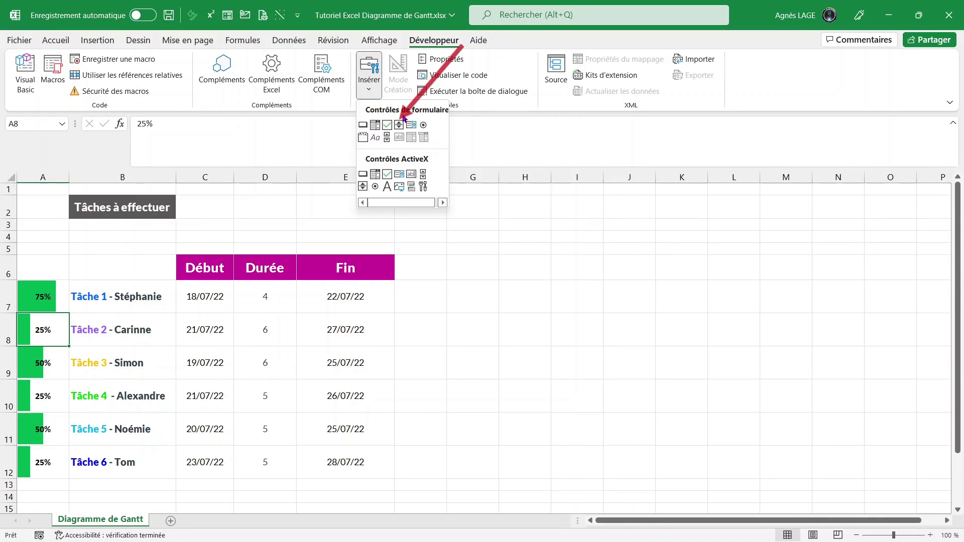
{"action": "left_click", "coordinate": [399, 125]}
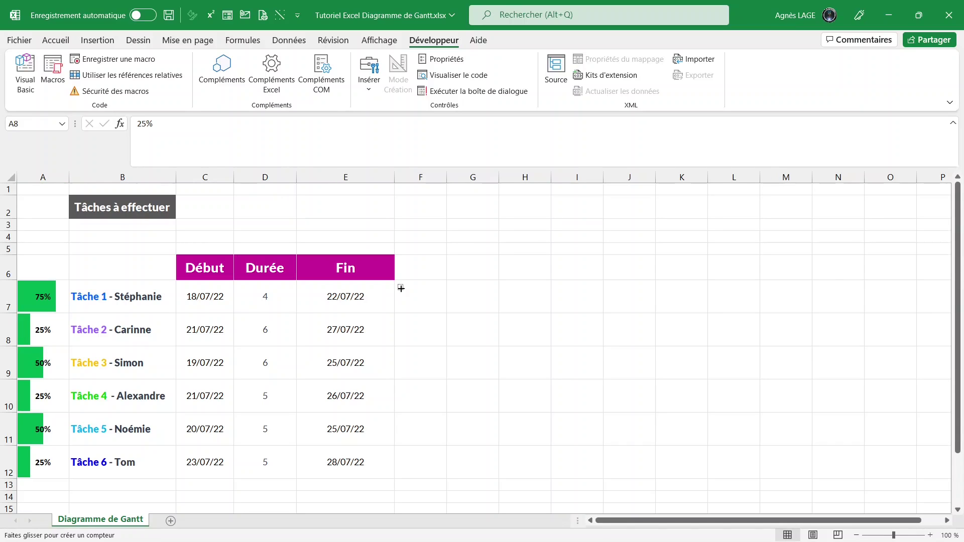
{"action": "left_click_drag", "start_coordinate": [401, 288], "coordinate": [444, 312]}
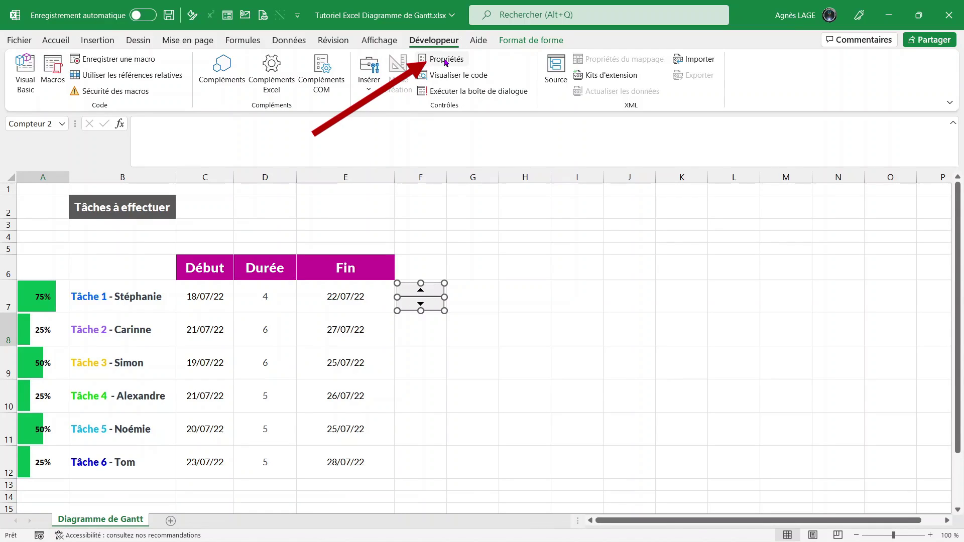
Step: Set the spin button to value 4, minimum 1, maximum 30, linked to $D$7
{"action": "left_click", "coordinate": [445, 62]}
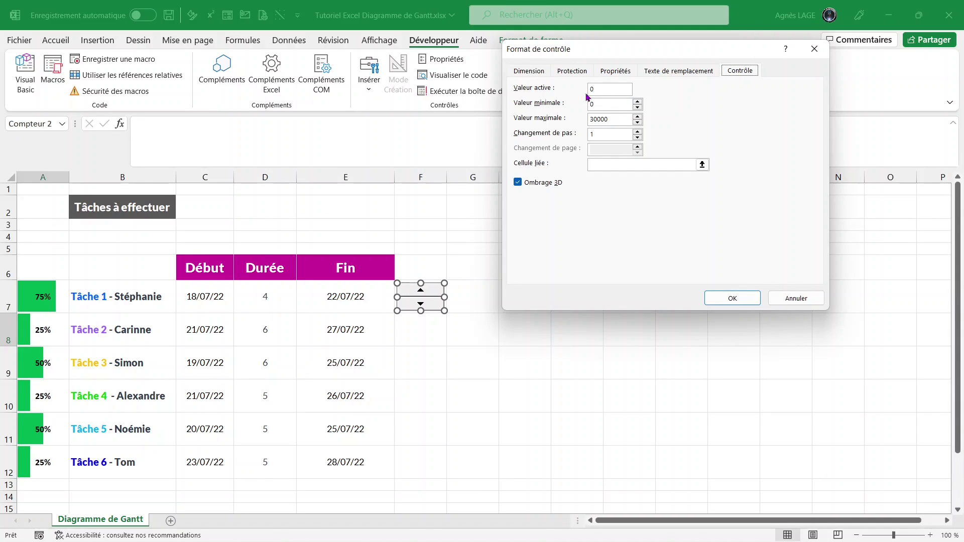
{"action": "double_click", "coordinate": [601, 89]}
{"action": "type", "text": "4"}
{"action": "left_click_drag", "start_coordinate": [607, 125], "coordinate": [584, 124]}
{"action": "type", "text": "30"}
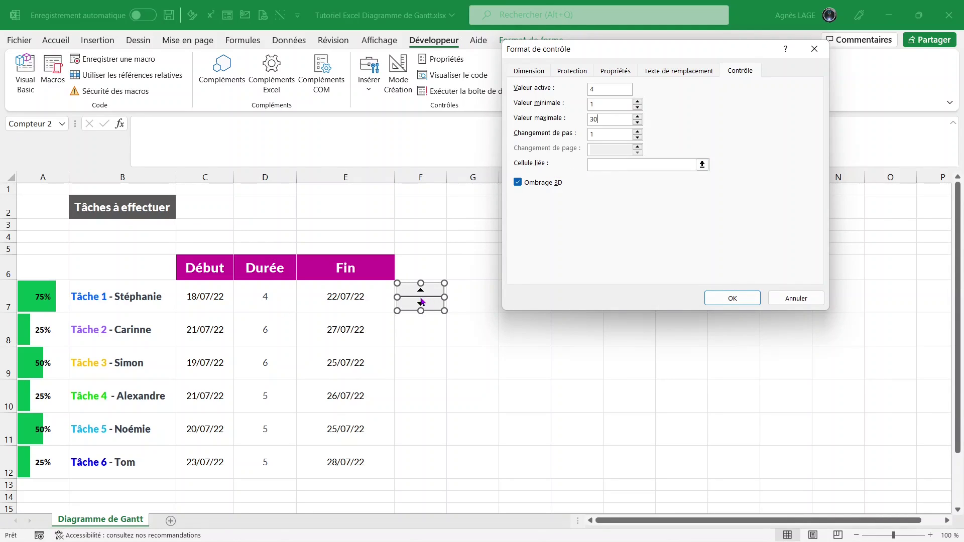
{"action": "left_click", "coordinate": [703, 166]}
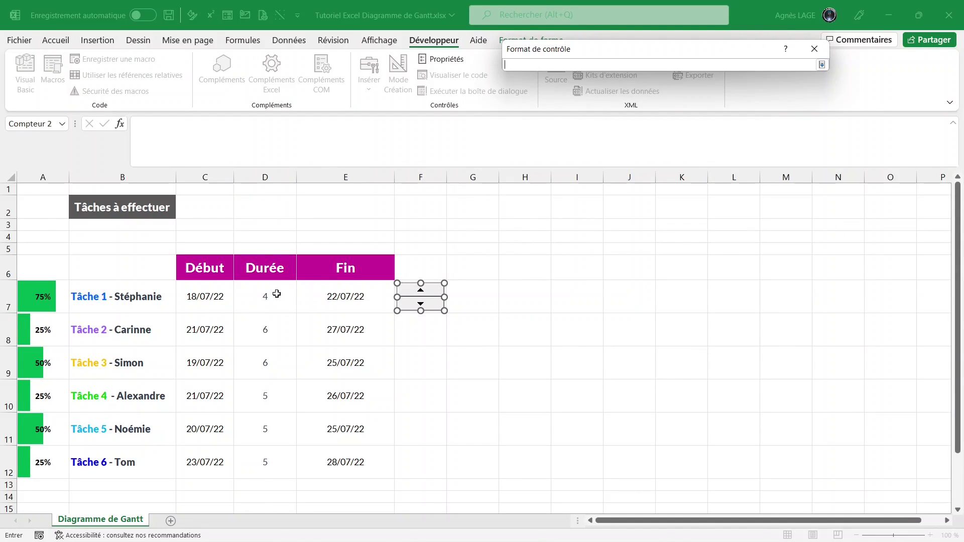
{"action": "left_click", "coordinate": [277, 294]}
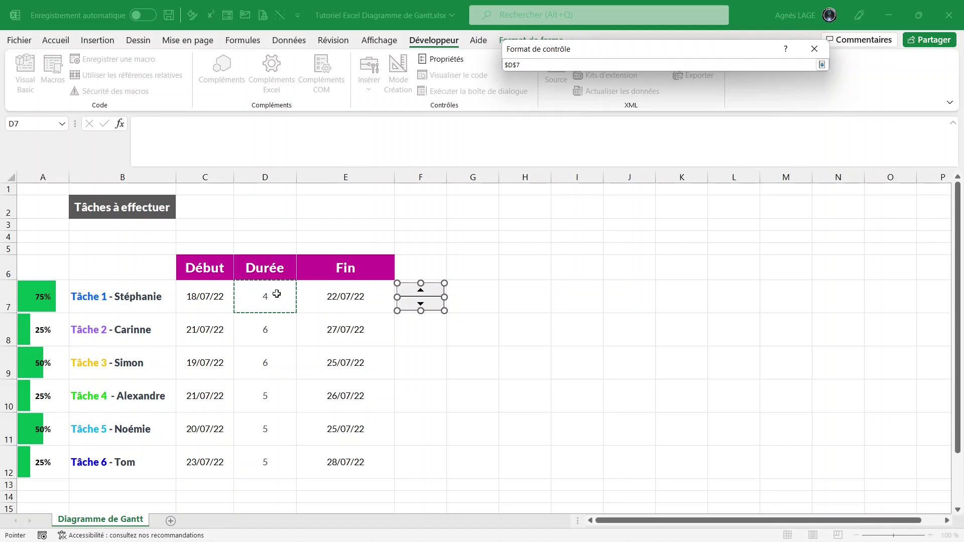
{"action": "key", "text": "Return"}
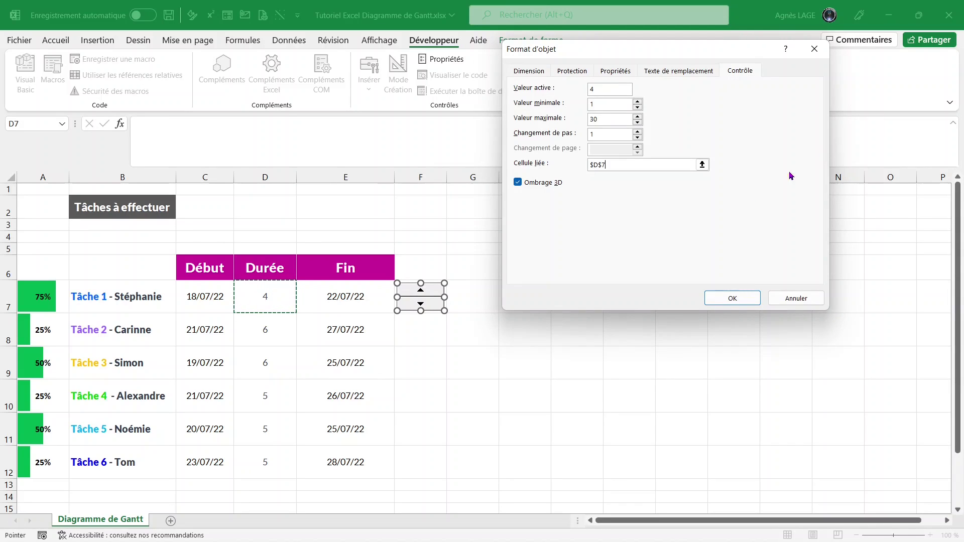
{"action": "left_click", "coordinate": [732, 298]}
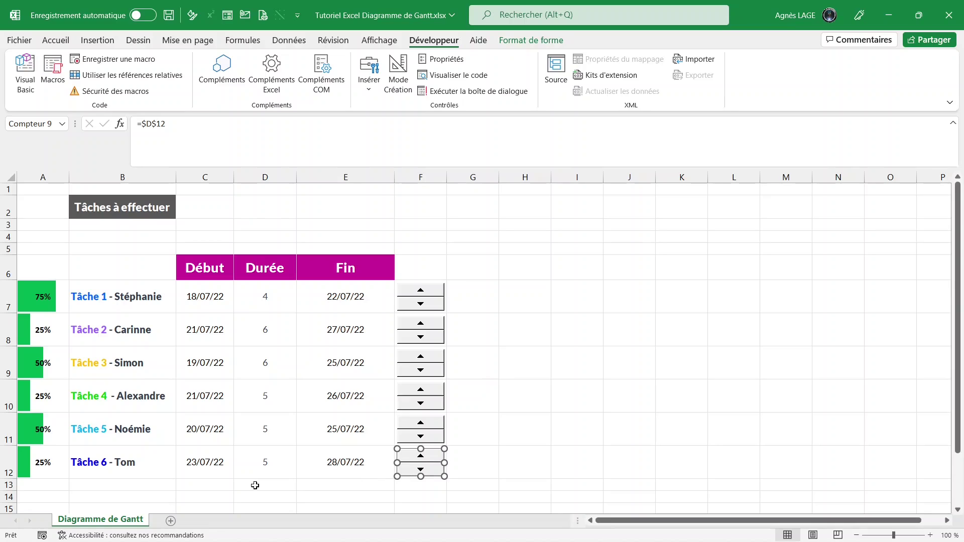
Step: Lower Tâche 6's duration by one day, then Ctrl-select Tâche 3's spin button
{"action": "left_click", "coordinate": [478, 461]}
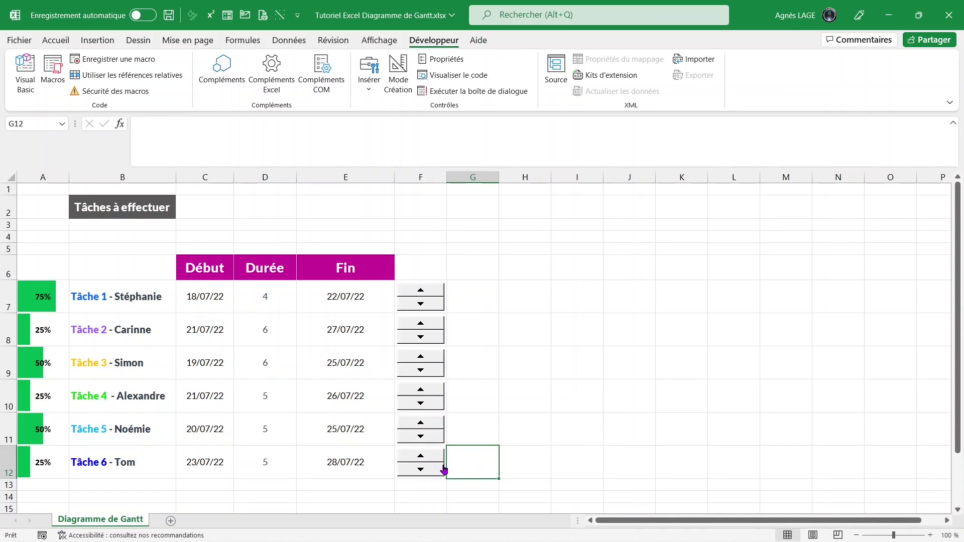
{"action": "left_click", "coordinate": [422, 469]}
{"action": "key", "text": "ctrl"}
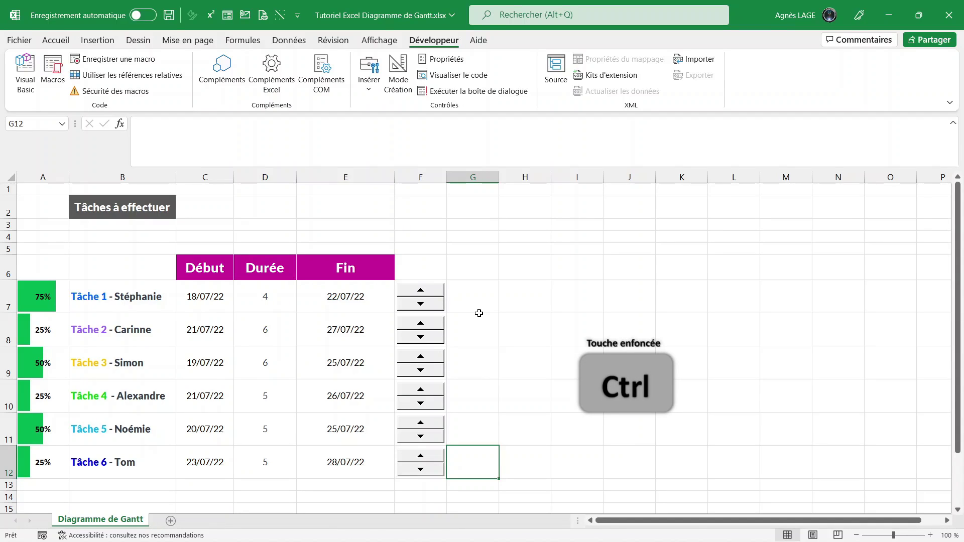
{"action": "left_click", "coordinate": [432, 377], "text": "ctrl"}
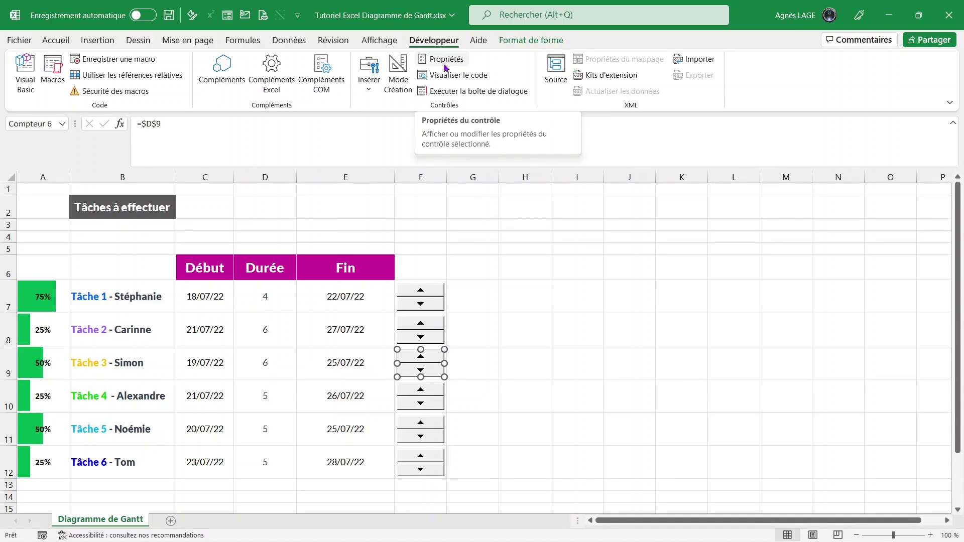
{"action": "right_click", "coordinate": [425, 366]}
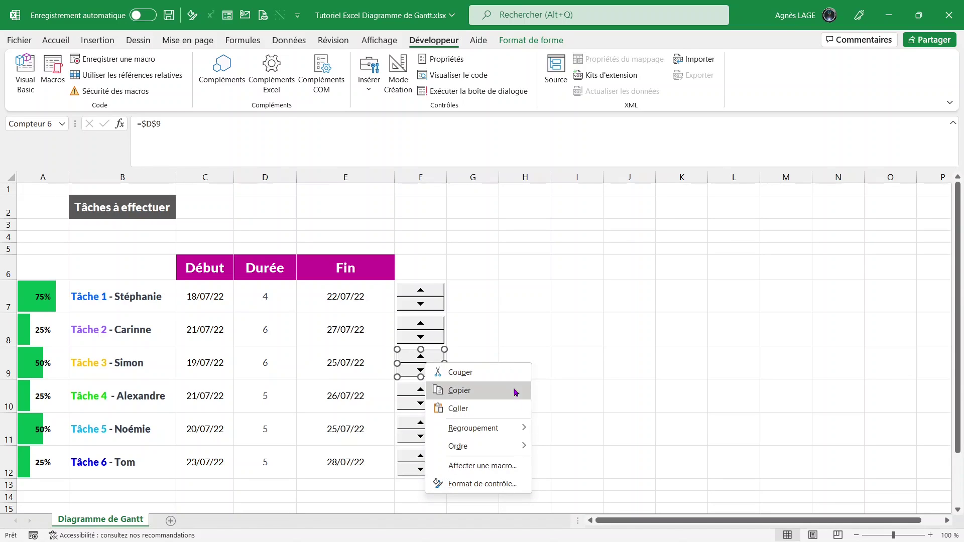
{"action": "left_click", "coordinate": [463, 485]}
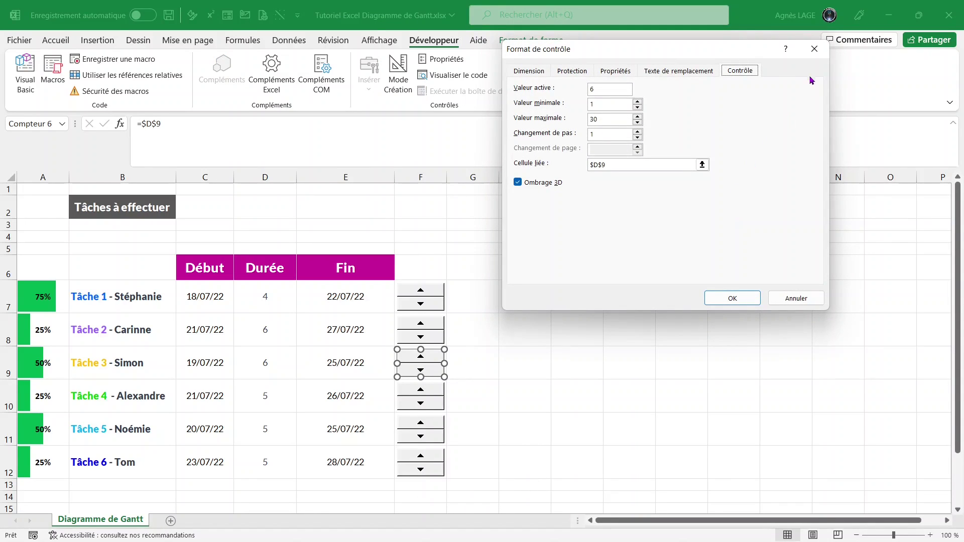
{"action": "left_click", "coordinate": [815, 53]}
{"action": "left_click", "coordinate": [490, 300]}
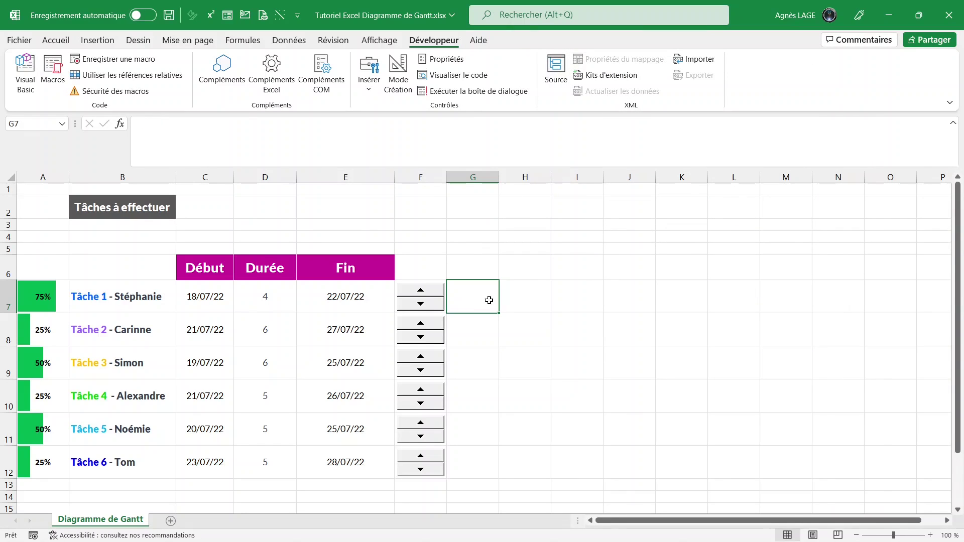
{"action": "left_click", "coordinate": [545, 372]}
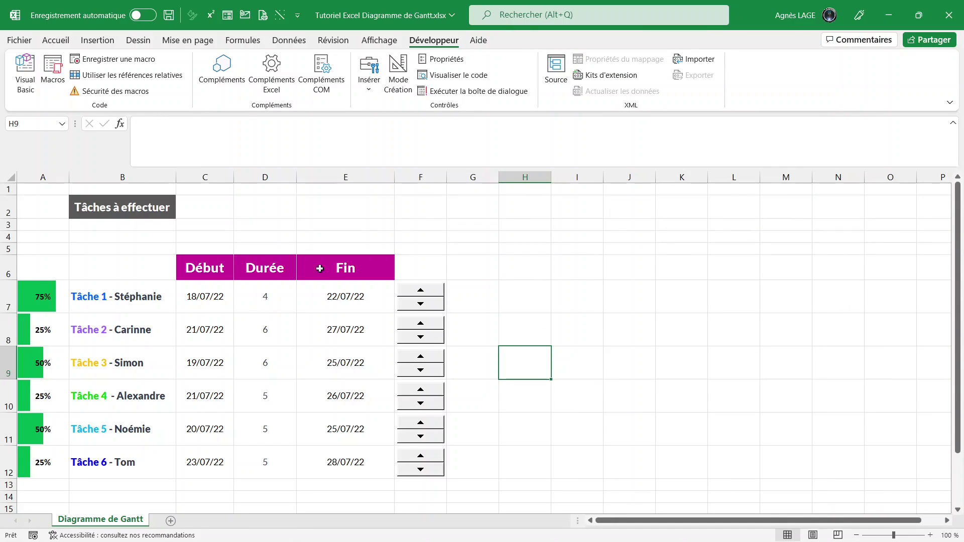
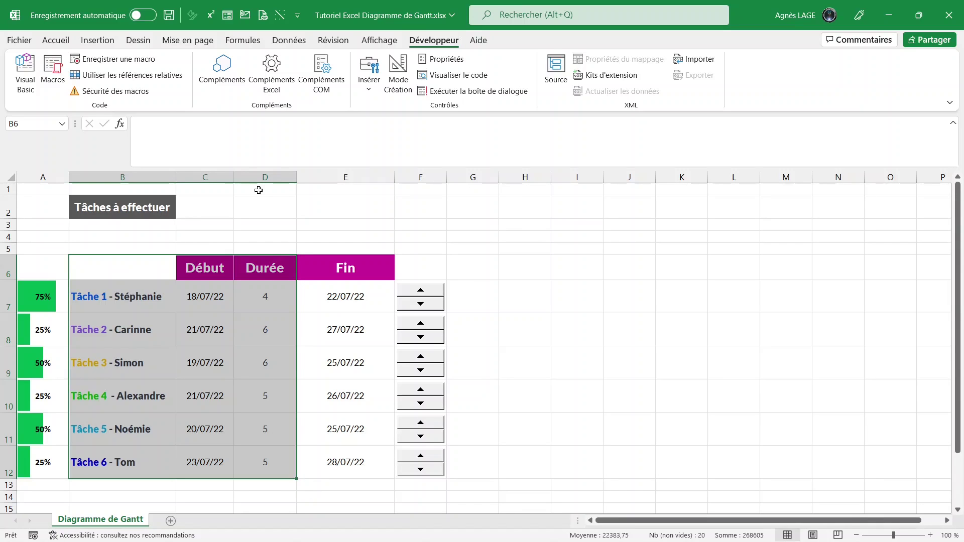
Step: Insert a stacked bar chart from B6:D12 and move it to the right of the task table
{"action": "left_click", "coordinate": [97, 40]}
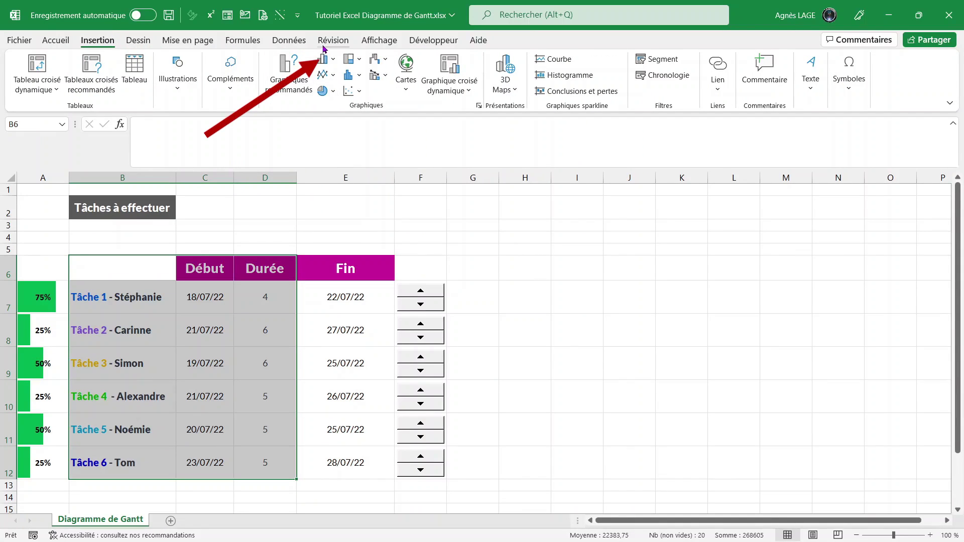
{"action": "left_click", "coordinate": [332, 63]}
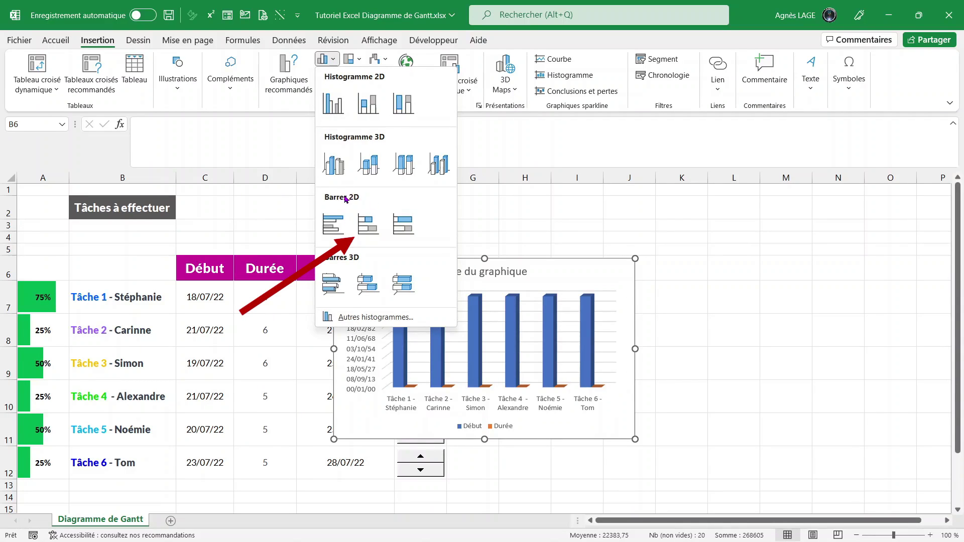
{"action": "left_click", "coordinate": [372, 232]}
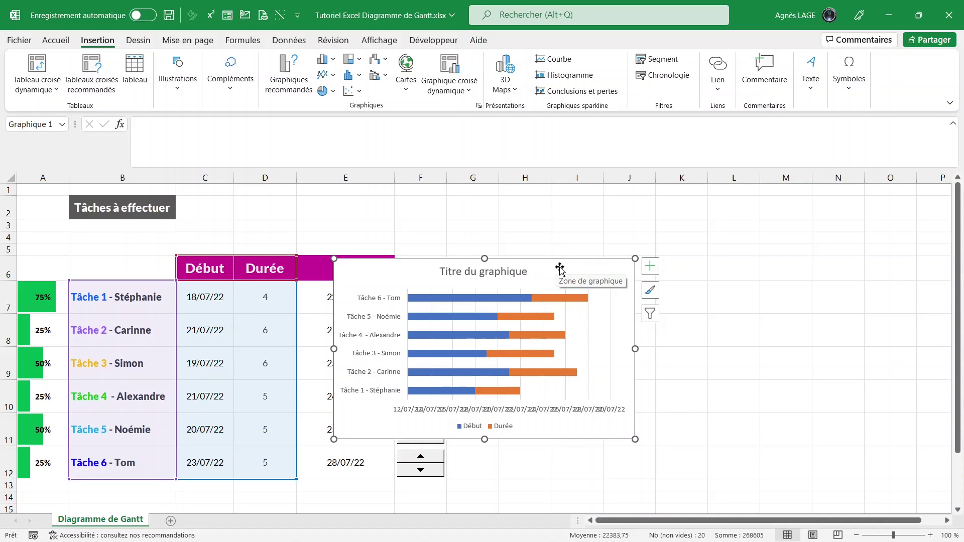
{"action": "left_click_drag", "start_coordinate": [560, 269], "coordinate": [692, 270]}
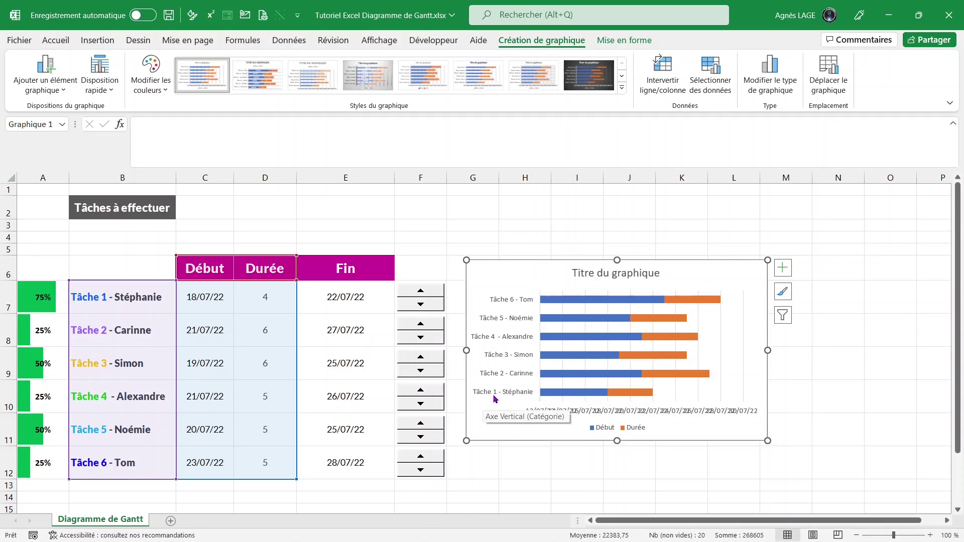
Step: Set the task-name axis to categories in reverse order so Tâche 1 sits at the top
{"action": "left_click", "coordinate": [521, 322]}
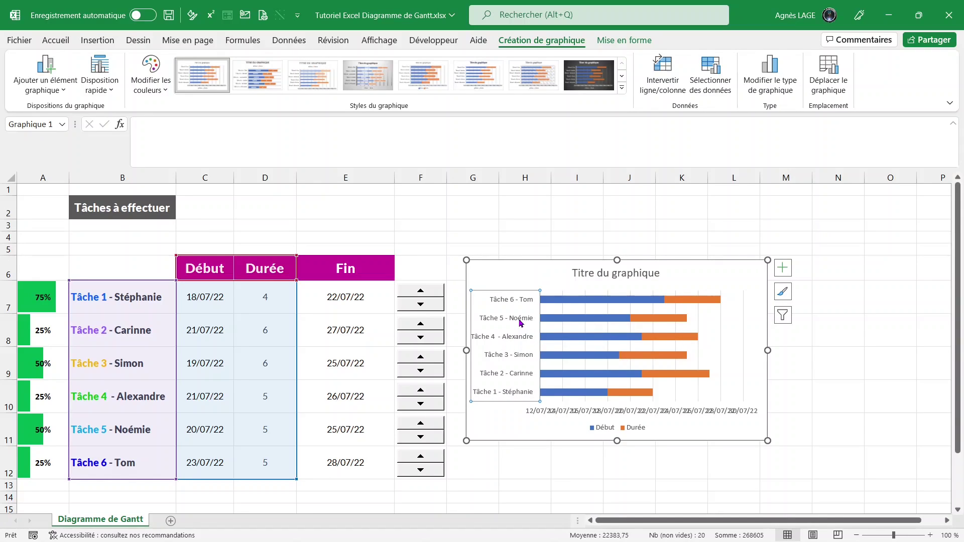
{"action": "right_click", "coordinate": [521, 323]}
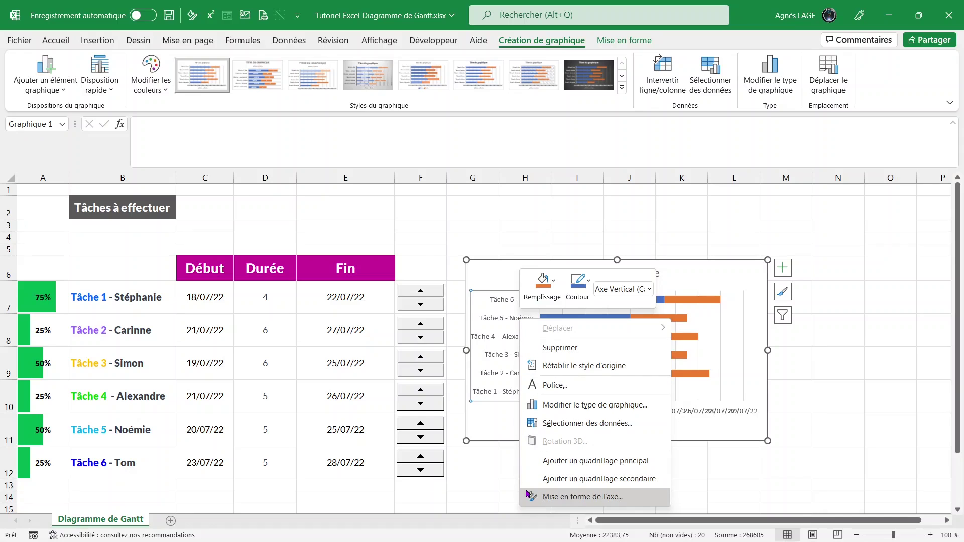
{"action": "left_click", "coordinate": [563, 497]}
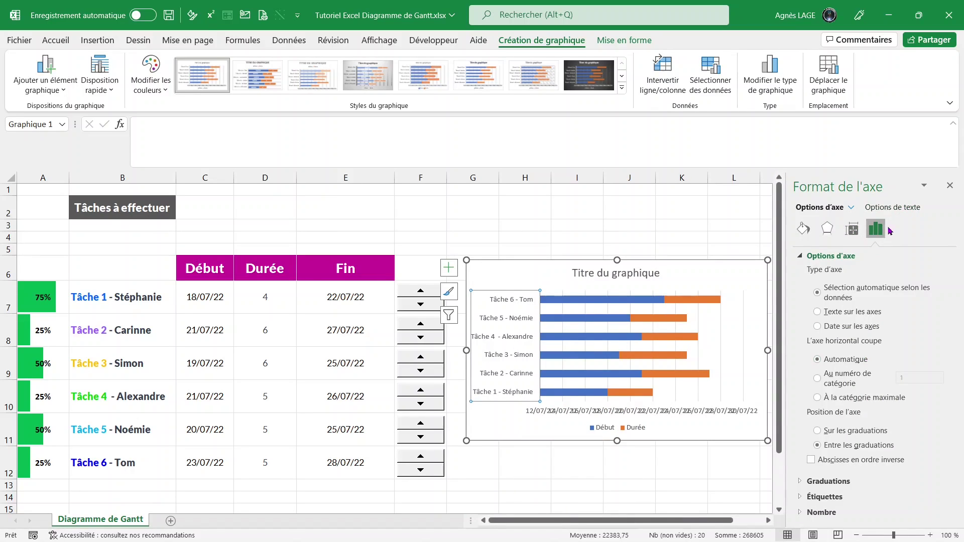
{"action": "left_click", "coordinate": [811, 460]}
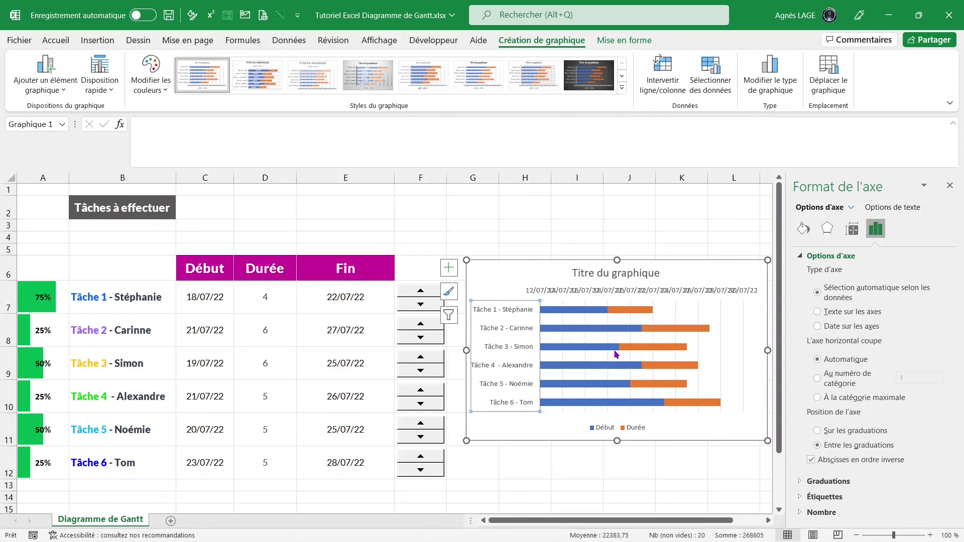
Step: Remove the chart title, the legend and the primary vertical task-name axis
{"action": "left_click", "coordinate": [450, 269]}
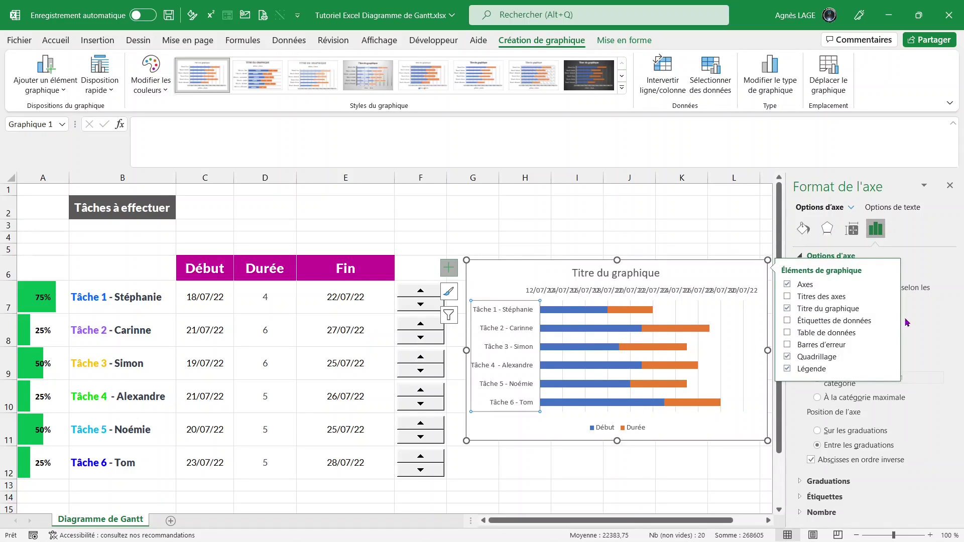
{"action": "left_click", "coordinate": [787, 309]}
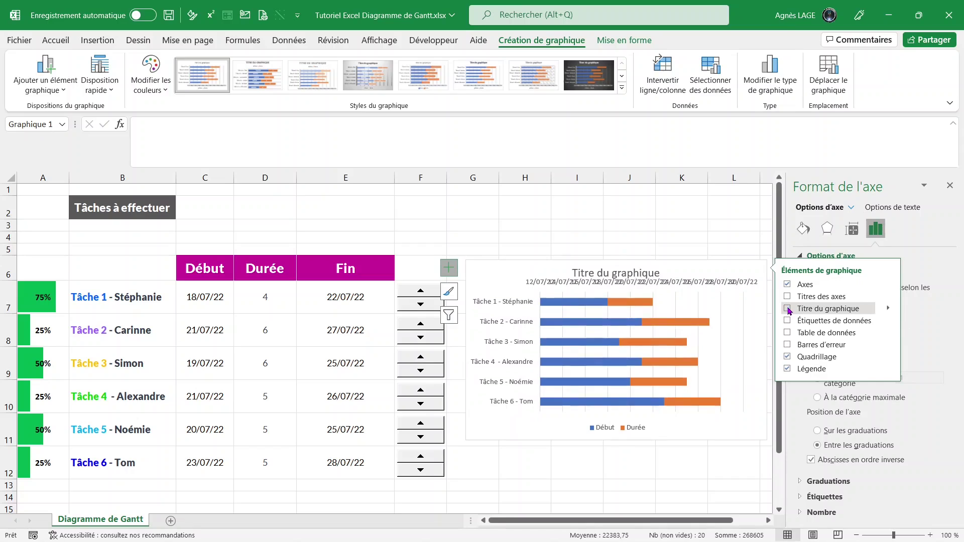
{"action": "left_click", "coordinate": [787, 369]}
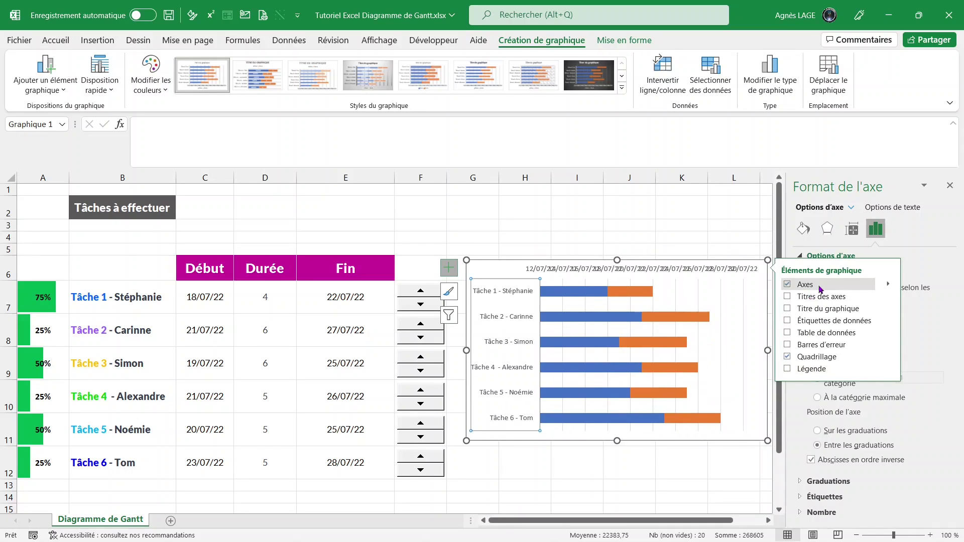
{"action": "left_click", "coordinate": [889, 285]}
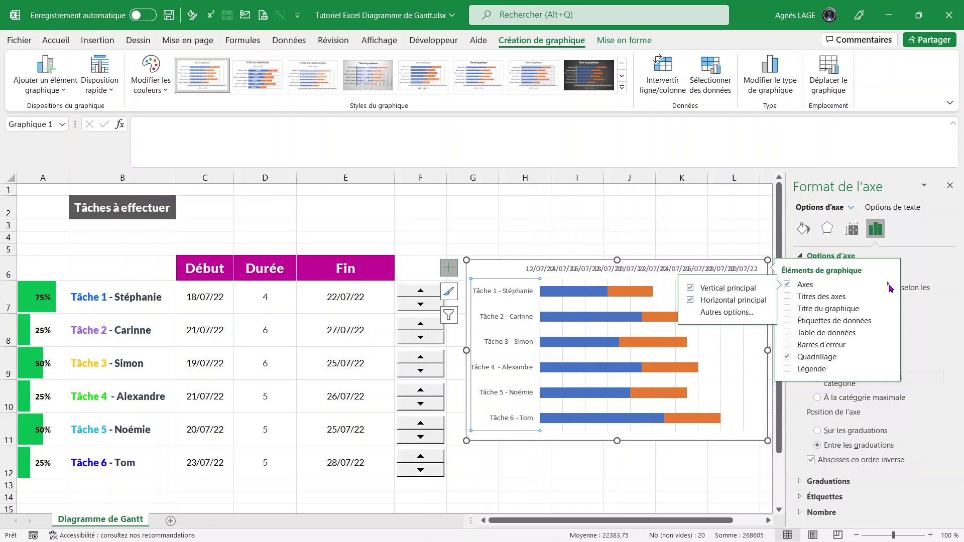
{"action": "left_click", "coordinate": [690, 289]}
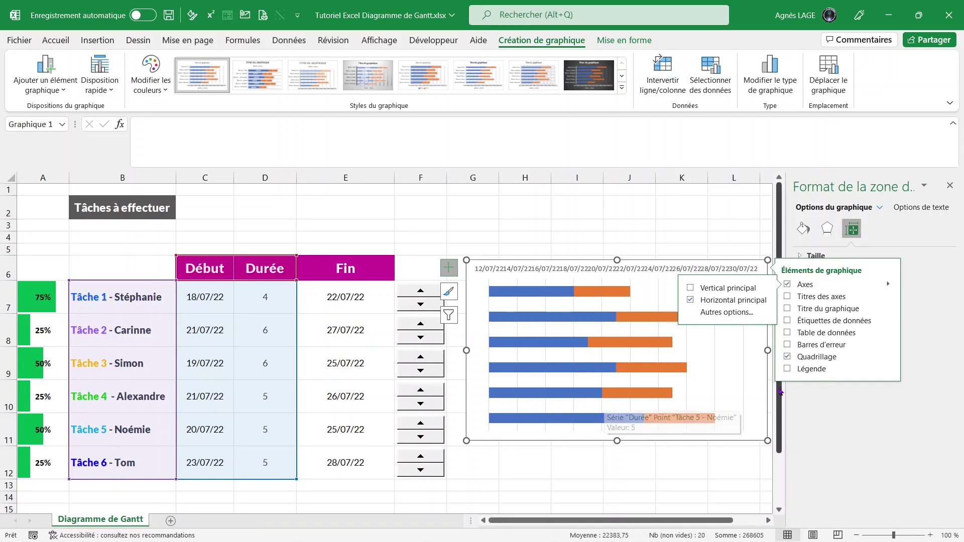
Step: Replace the vertical major gridlines with primary major horizontal gridlines
{"action": "left_click", "coordinate": [895, 359]}
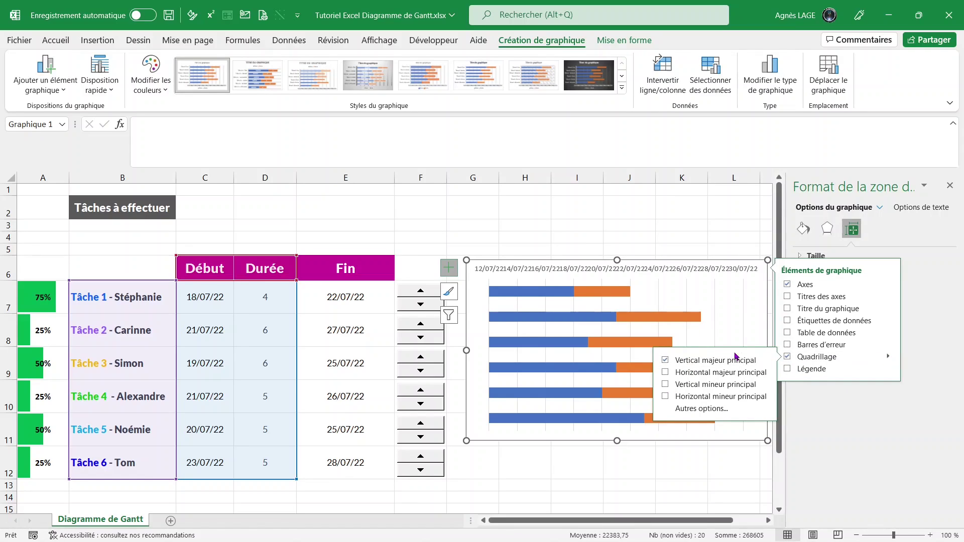
{"action": "left_click", "coordinate": [665, 361]}
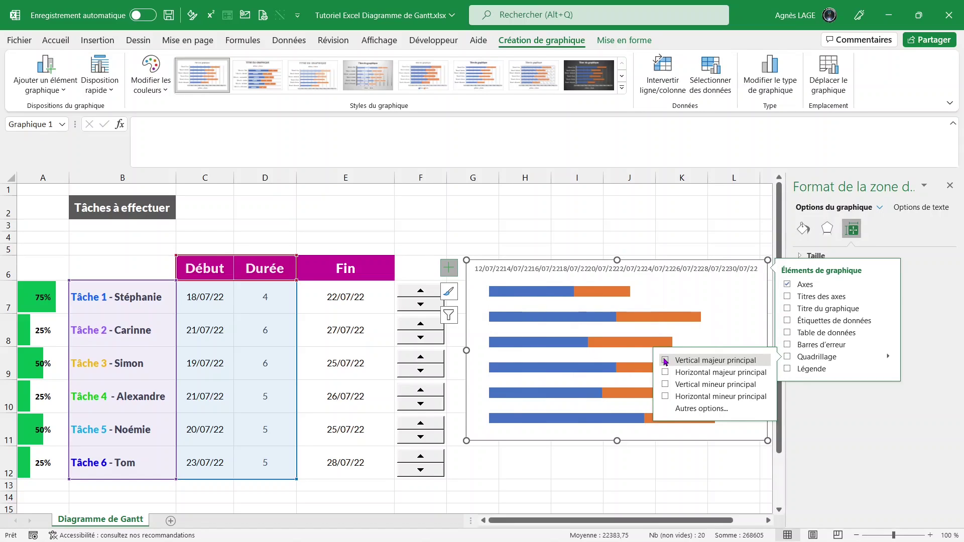
{"action": "left_click", "coordinate": [665, 373]}
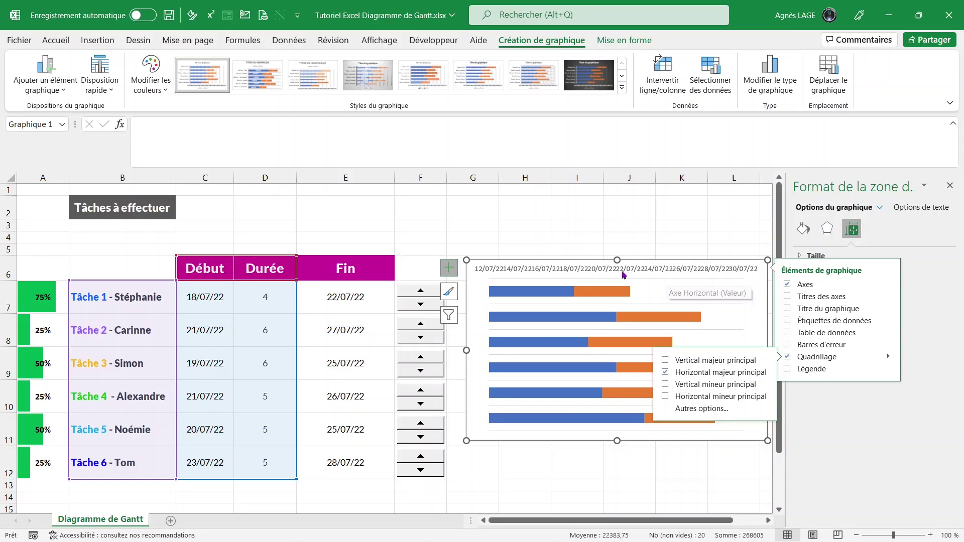
{"action": "left_click", "coordinate": [578, 272]}
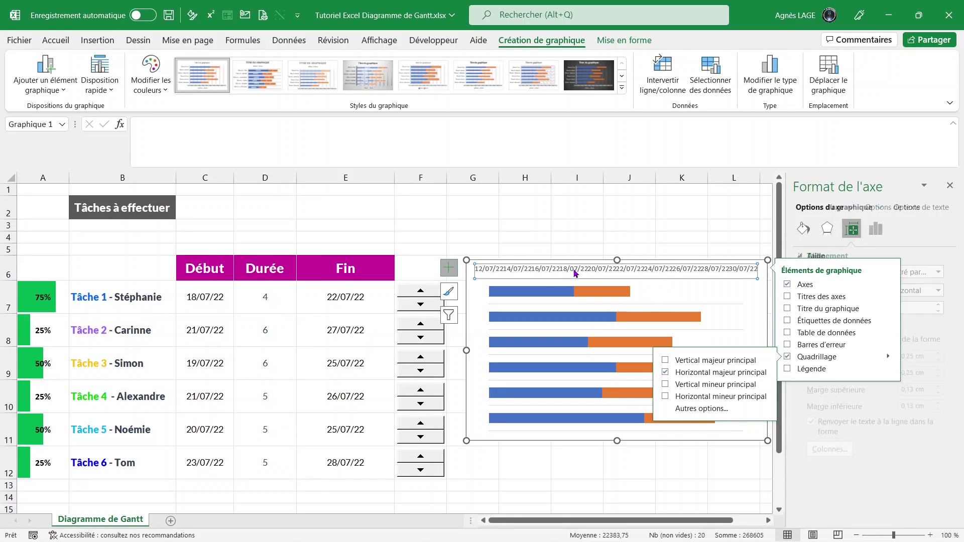
Step: Rotate the date axis labels 270° so they run vertically
{"action": "left_click", "coordinate": [449, 269]}
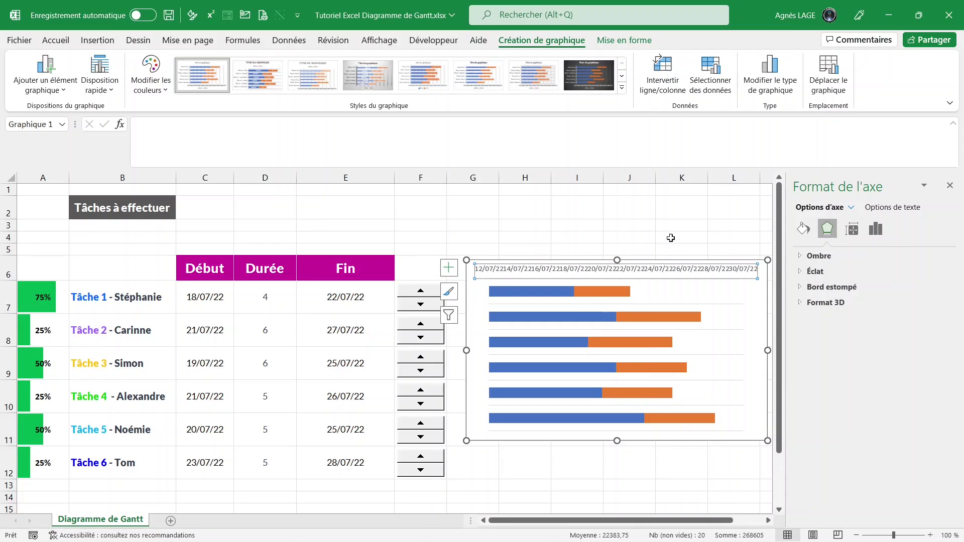
{"action": "left_click", "coordinate": [856, 232]}
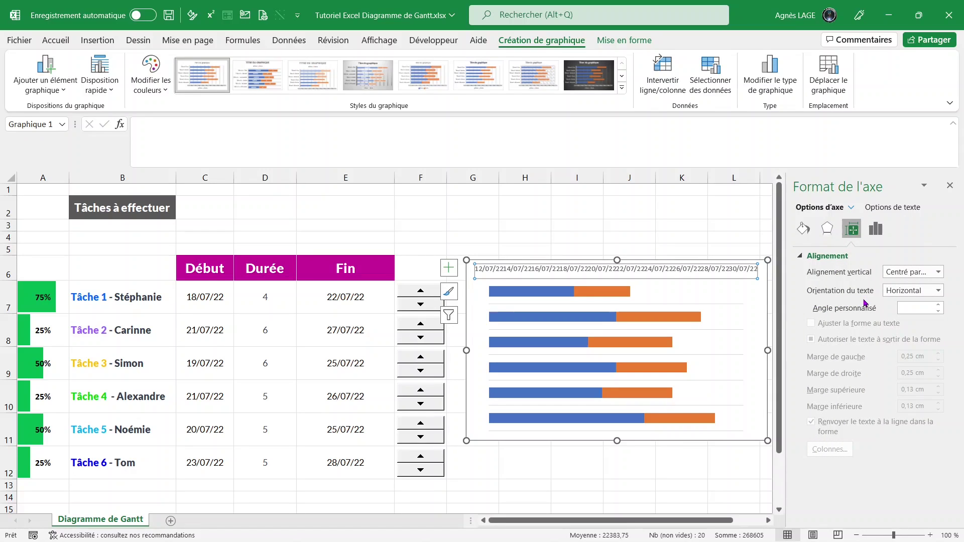
{"action": "left_click", "coordinate": [936, 291]}
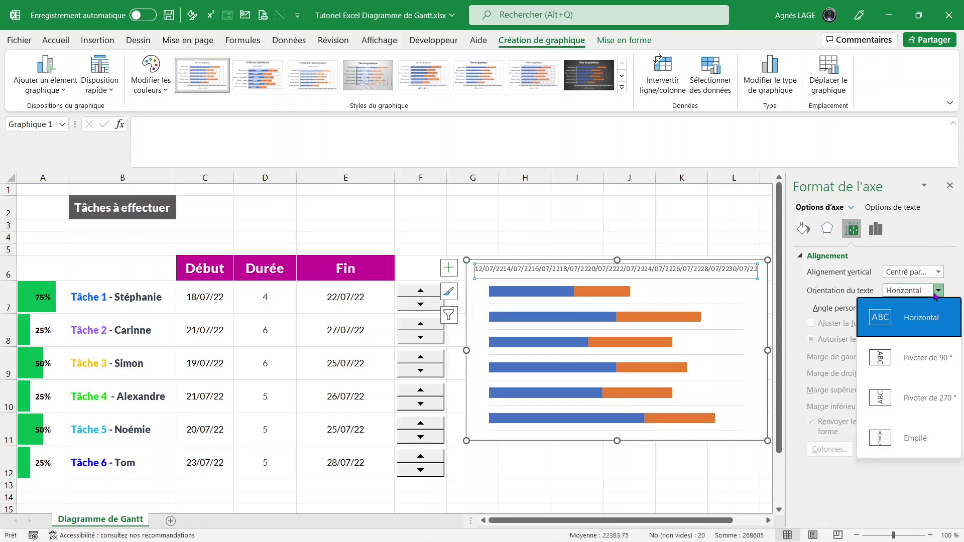
{"action": "left_click", "coordinate": [910, 402]}
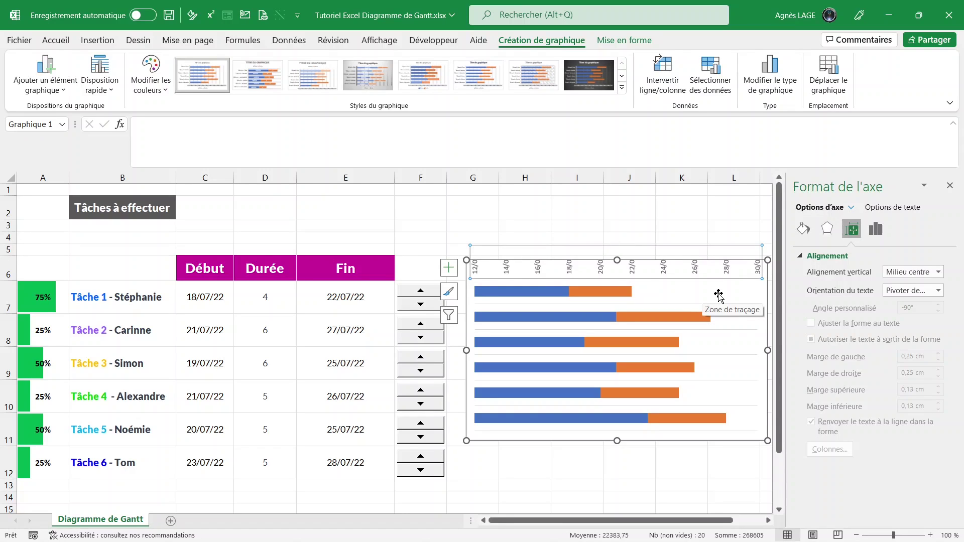
Step: Drag the plot area's top edge down so the full dates fit above the bars
{"action": "left_click", "coordinate": [719, 297]}
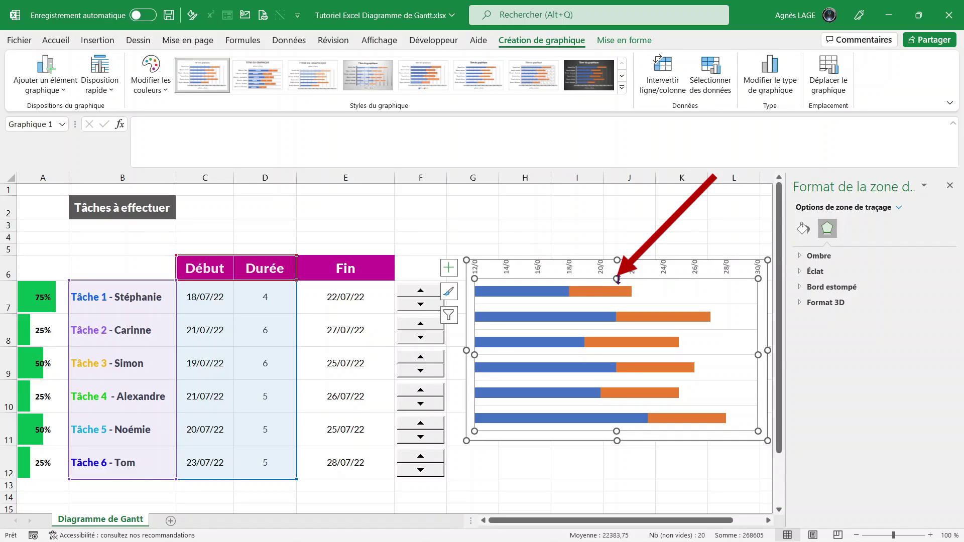
{"action": "left_click_drag", "start_coordinate": [617, 280], "coordinate": [616, 304]}
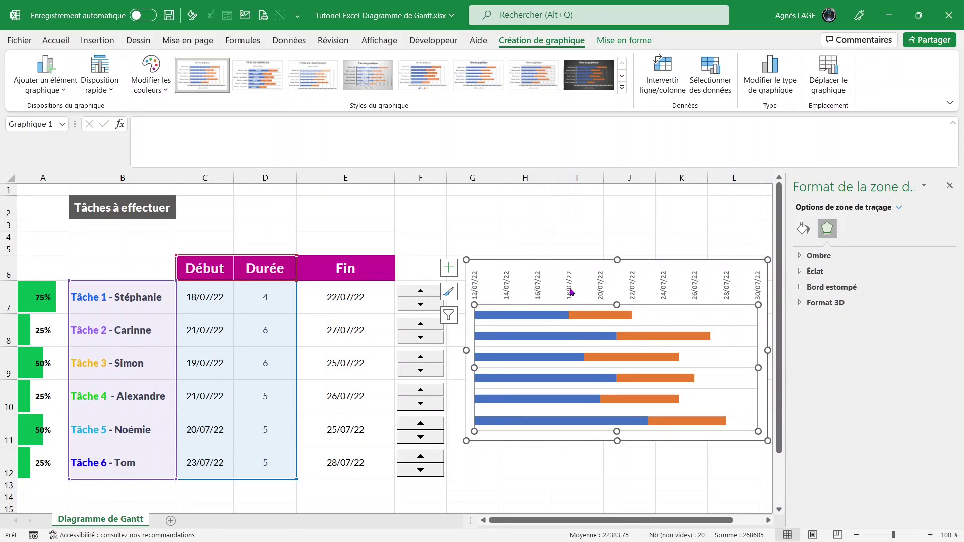
{"action": "left_click", "coordinate": [571, 290]}
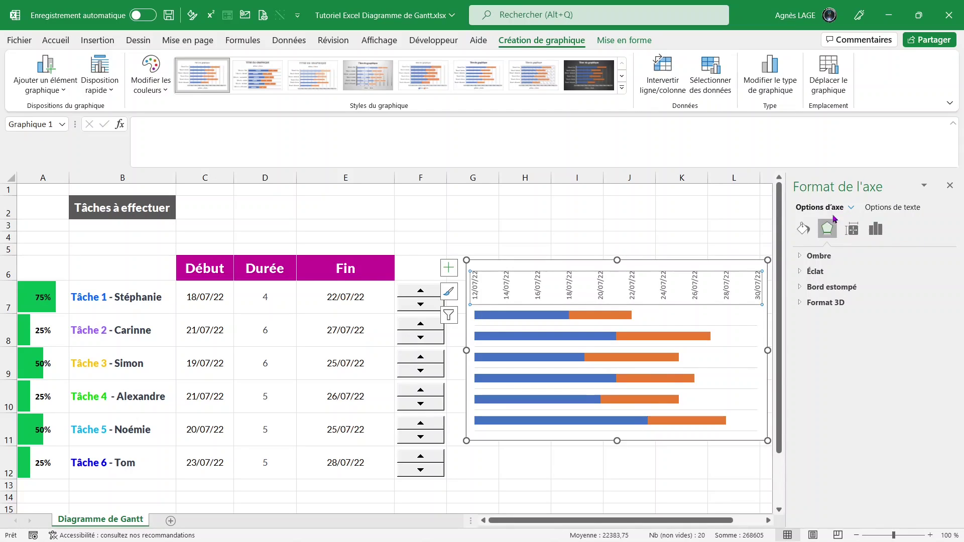
Step: Change the date axis major unit from 2 to 1 so every day is labelled
{"action": "left_click", "coordinate": [876, 235]}
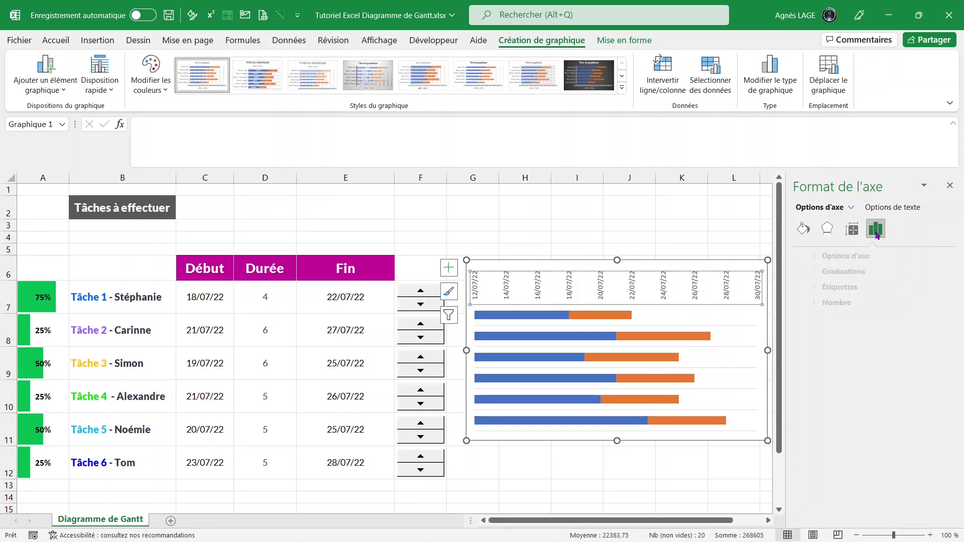
{"action": "left_click", "coordinate": [802, 257]}
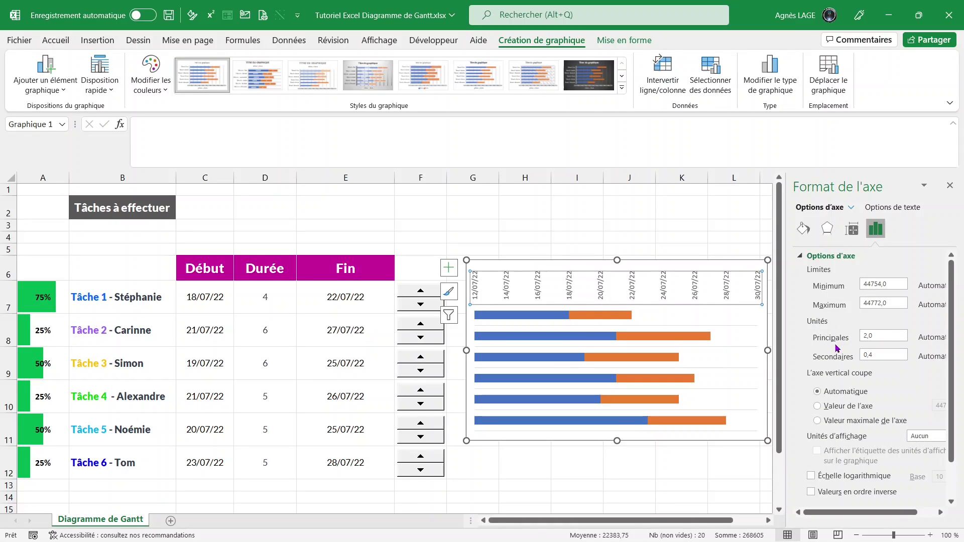
{"action": "left_click", "coordinate": [880, 335]}
{"action": "left_click_drag", "start_coordinate": [879, 336], "coordinate": [851, 335]}
{"action": "type", "text": "1"}
{"action": "key", "text": "Return"}
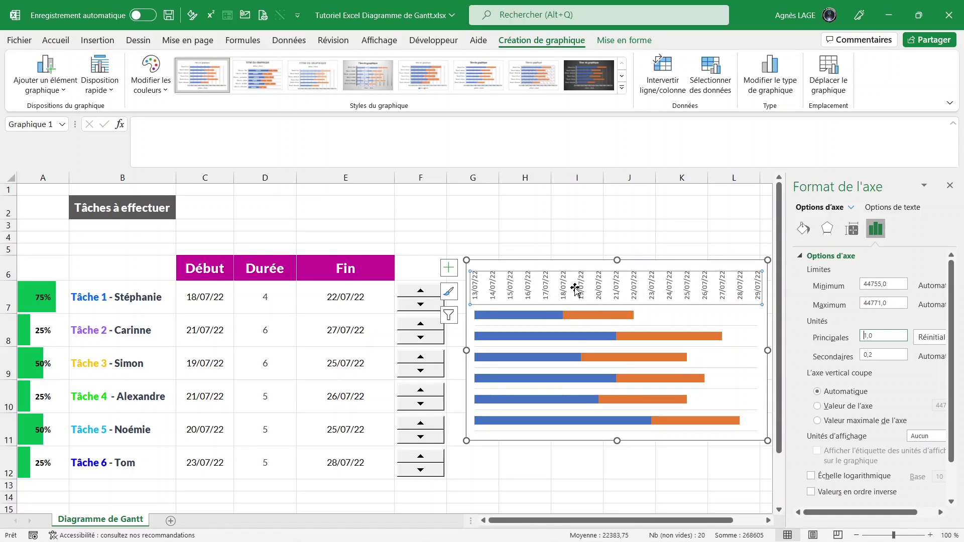
Step: Add the custom date format 'jjj jjmmm' to the axis, giving labels like mer. 13juil
{"action": "left_click", "coordinate": [799, 257]}
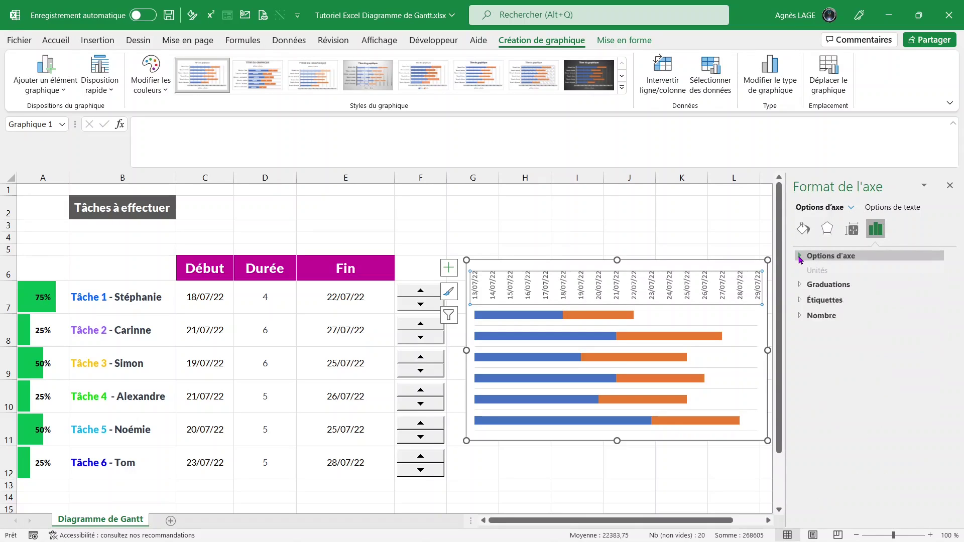
{"action": "left_click", "coordinate": [800, 303]}
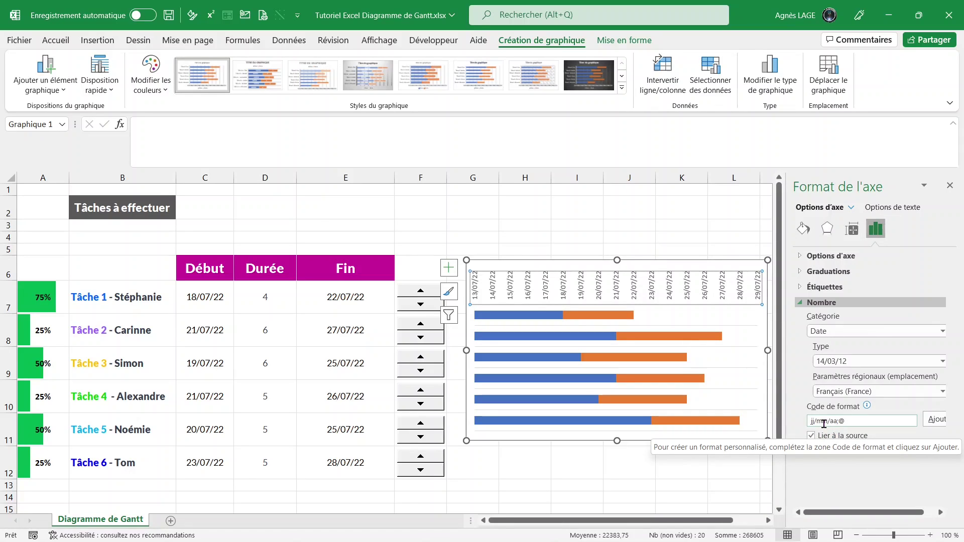
{"action": "left_click_drag", "start_coordinate": [846, 421], "coordinate": [802, 418]}
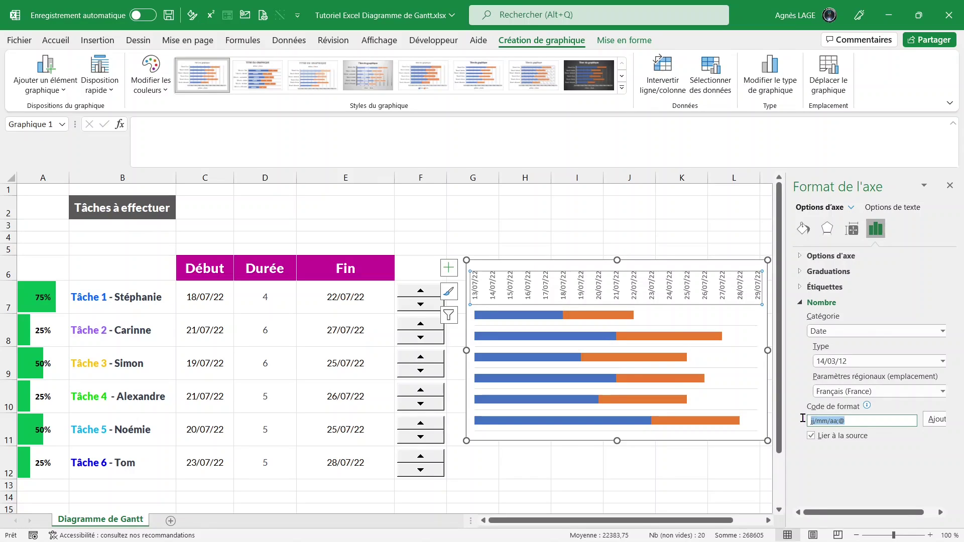
{"action": "type", "text": "j"}
{"action": "type", "text": "jj jjmmm"}
{"action": "left_click", "coordinate": [930, 420]}
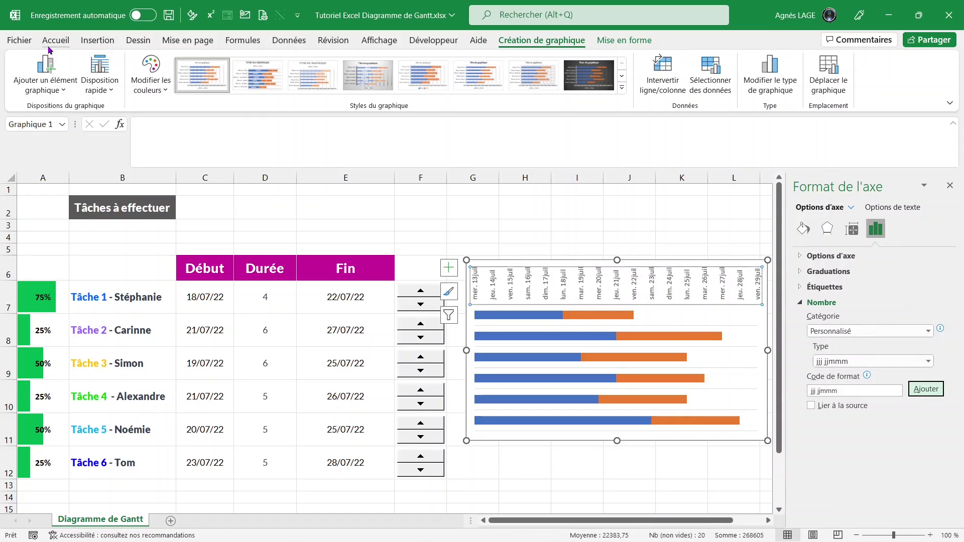
Step: Make the date labels bold and increase their font size to 12
{"action": "left_click", "coordinate": [63, 44]}
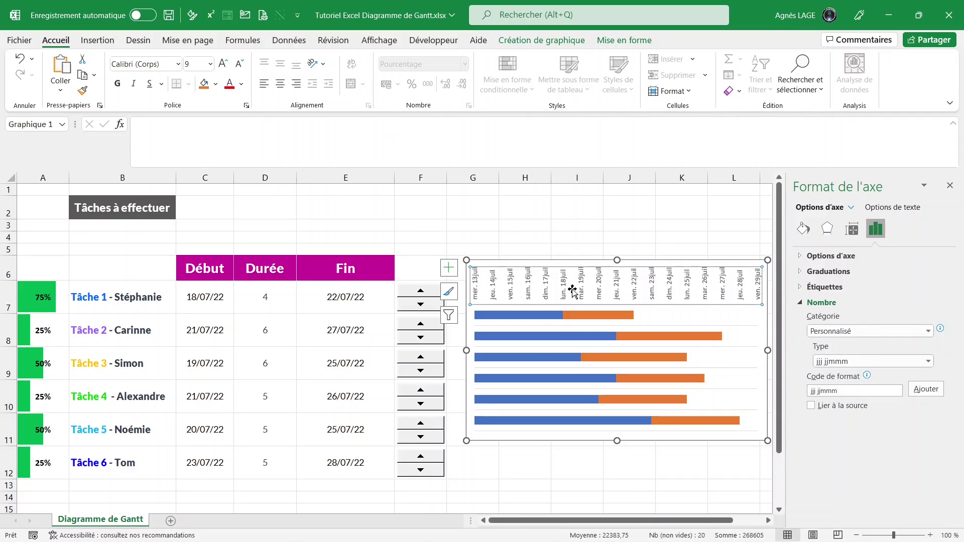
{"action": "left_click", "coordinate": [116, 84]}
{"action": "left_click", "coordinate": [222, 63]}
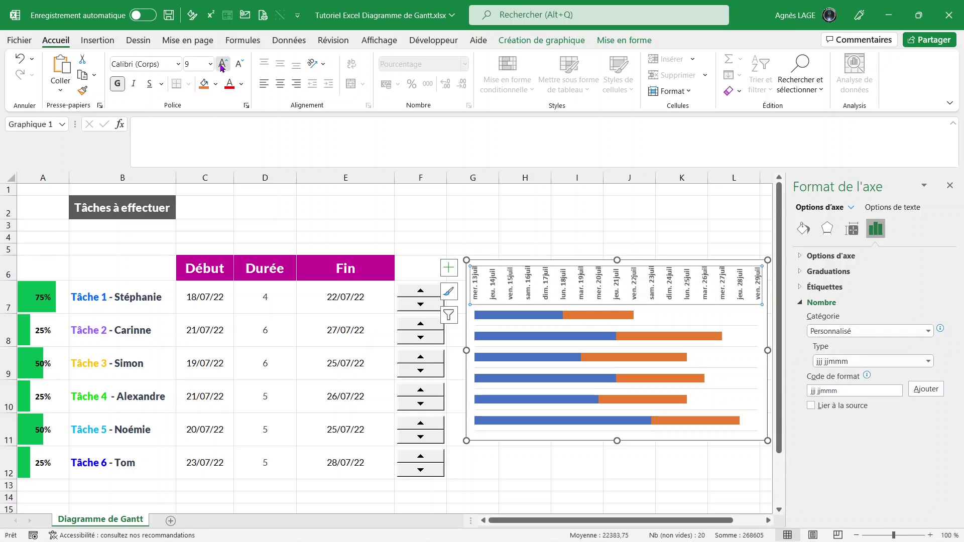
{"action": "left_click", "coordinate": [223, 64]}
{"action": "left_click", "coordinate": [223, 64]}
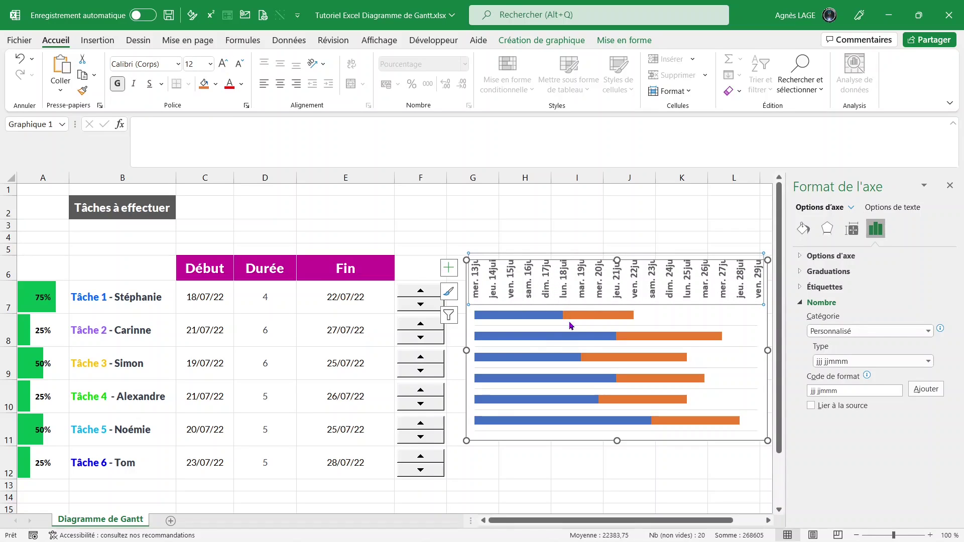
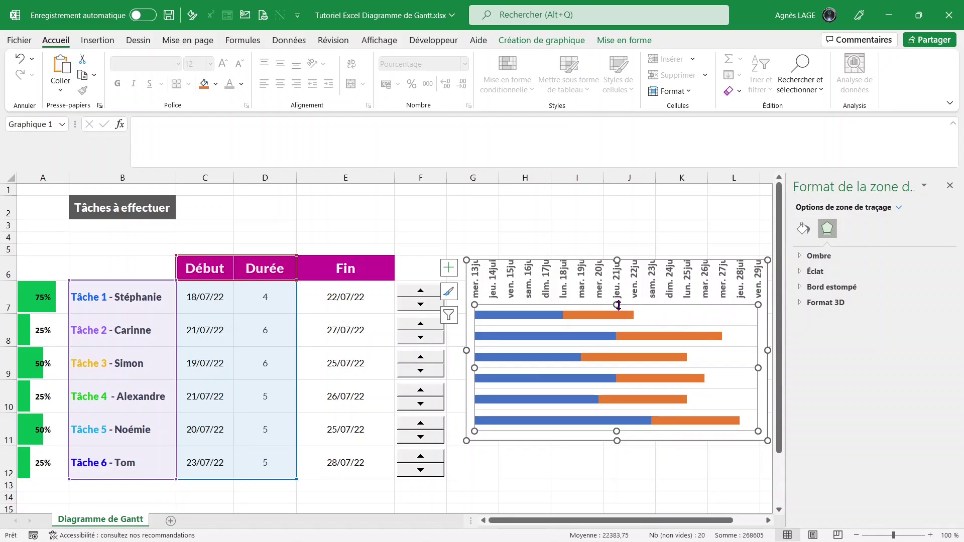
Step: Lower the plot area's top edge so the dates fit, then select the Début and Durée series
{"action": "left_click_drag", "start_coordinate": [618, 305], "coordinate": [618, 317]}
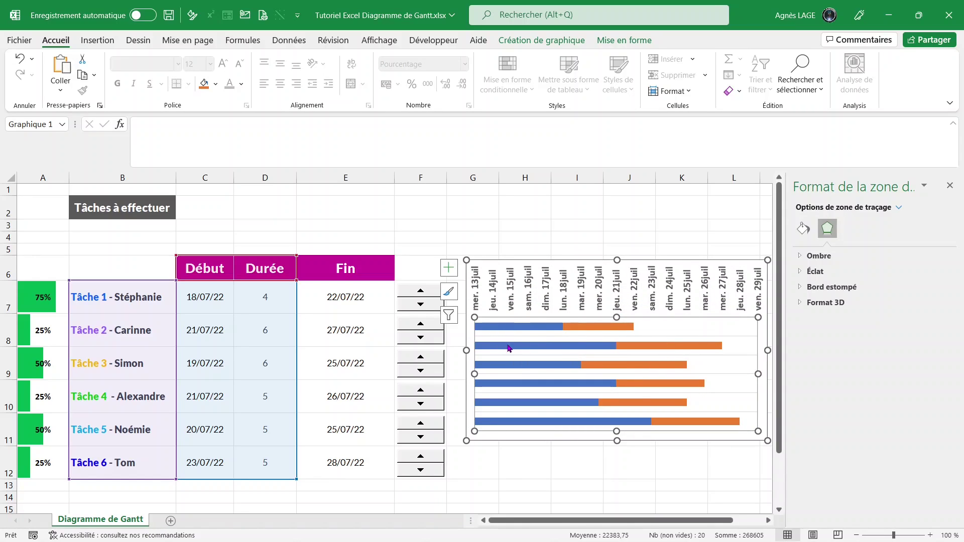
{"action": "mouse_move", "coordinate": [519, 326]}
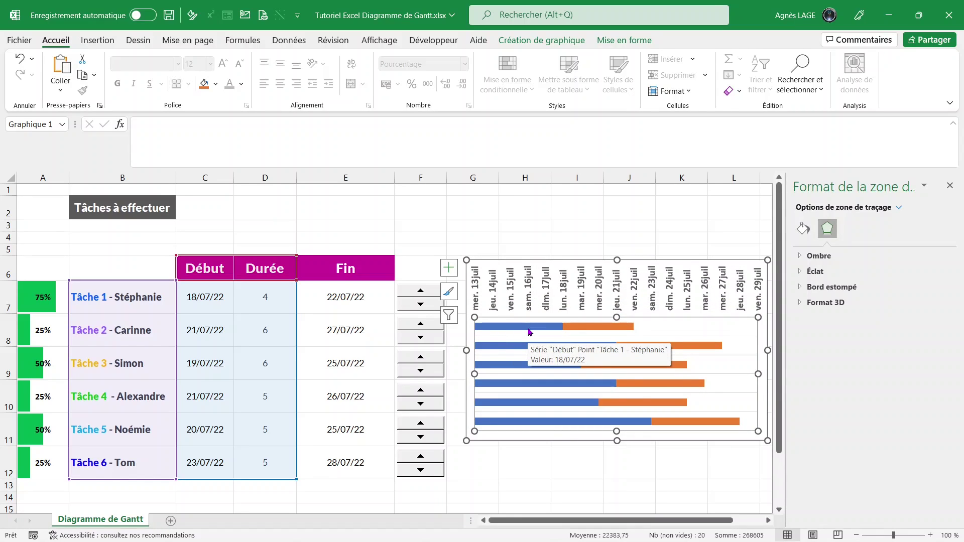
{"action": "left_click", "coordinate": [528, 332]}
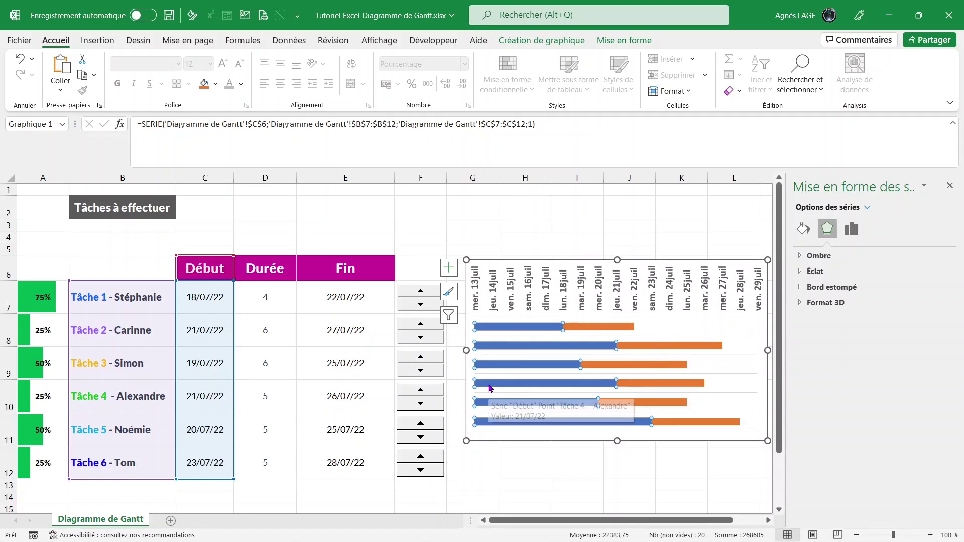
{"action": "left_click", "coordinate": [594, 329]}
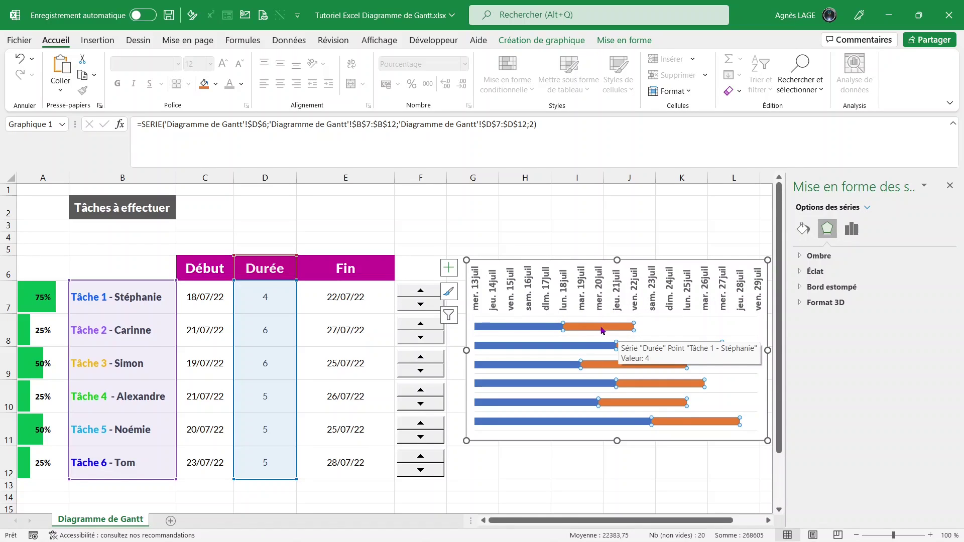
Step: Add data labels showing durations and give the blue Début start bars no fill
{"action": "left_click", "coordinate": [450, 269]}
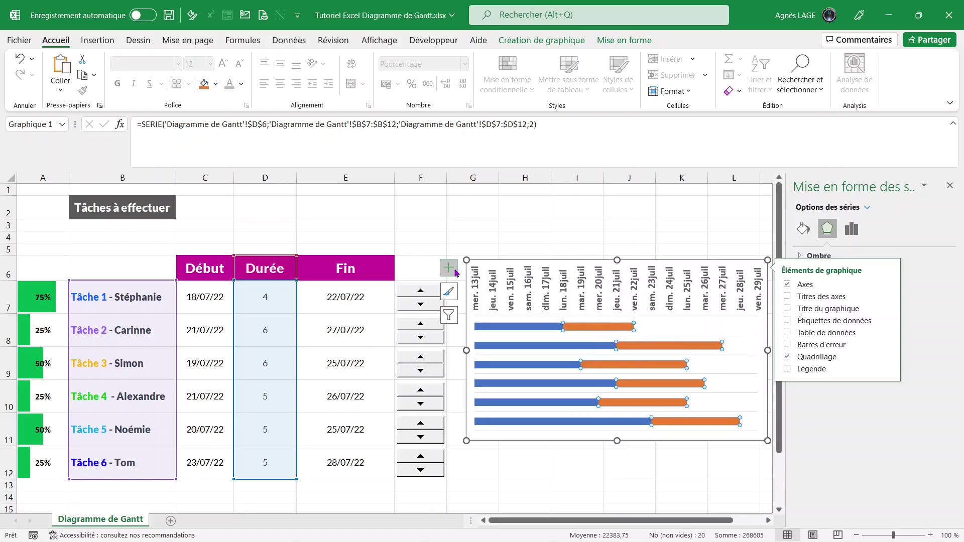
{"action": "left_click", "coordinate": [788, 321]}
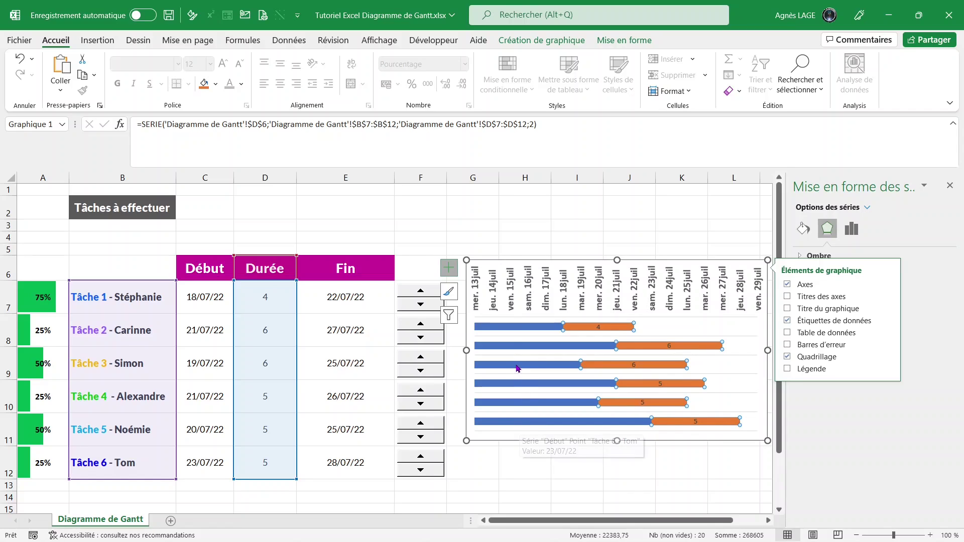
{"action": "left_click", "coordinate": [516, 327]}
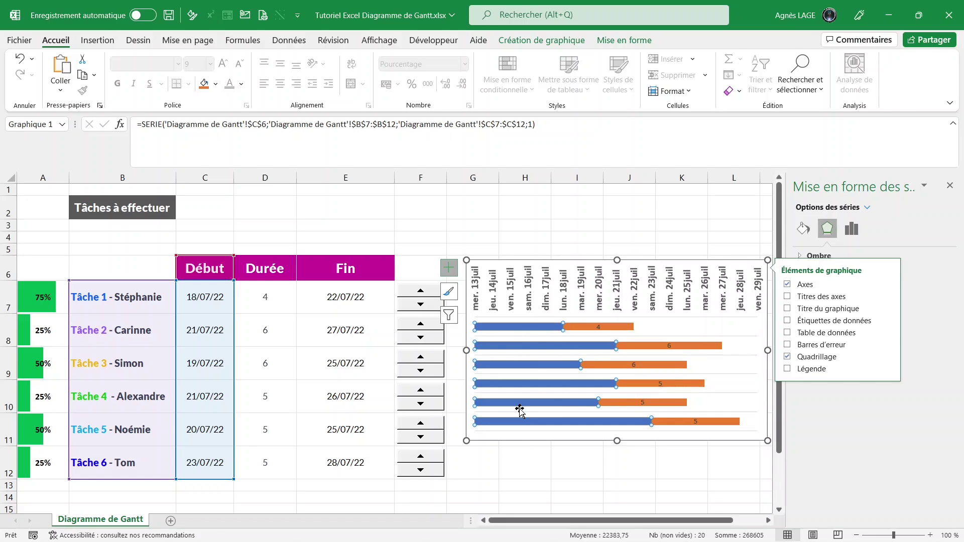
{"action": "left_click", "coordinate": [624, 40]}
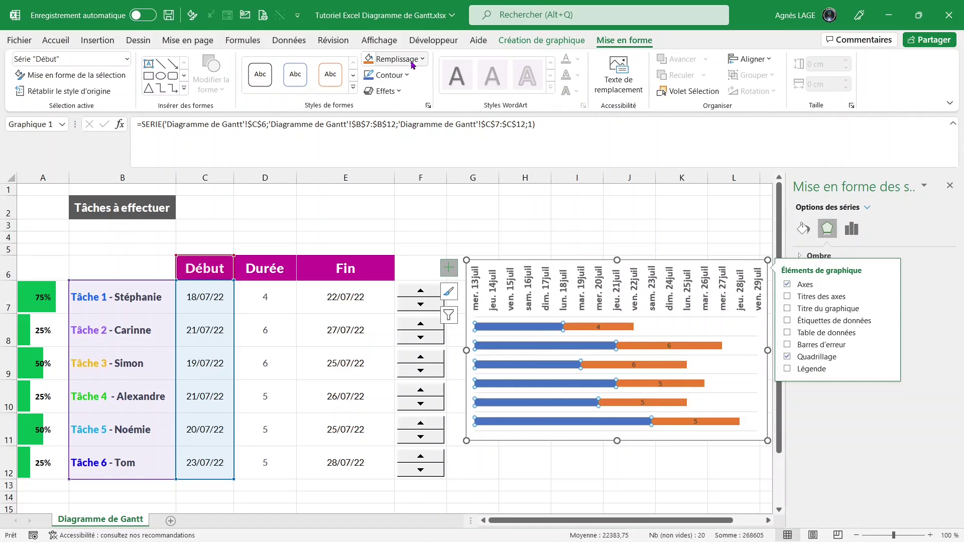
{"action": "left_click", "coordinate": [413, 61]}
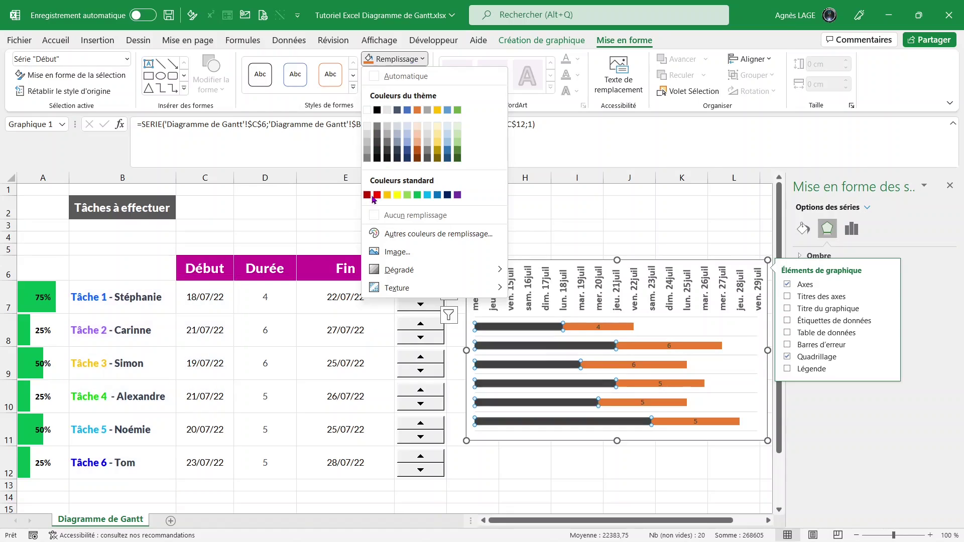
{"action": "left_click", "coordinate": [407, 214]}
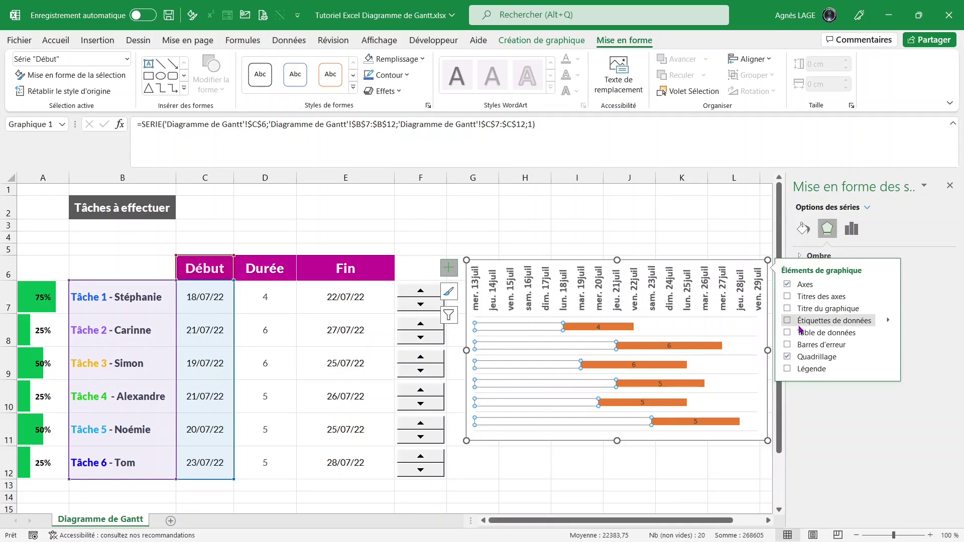
{"action": "left_click", "coordinate": [450, 274]}
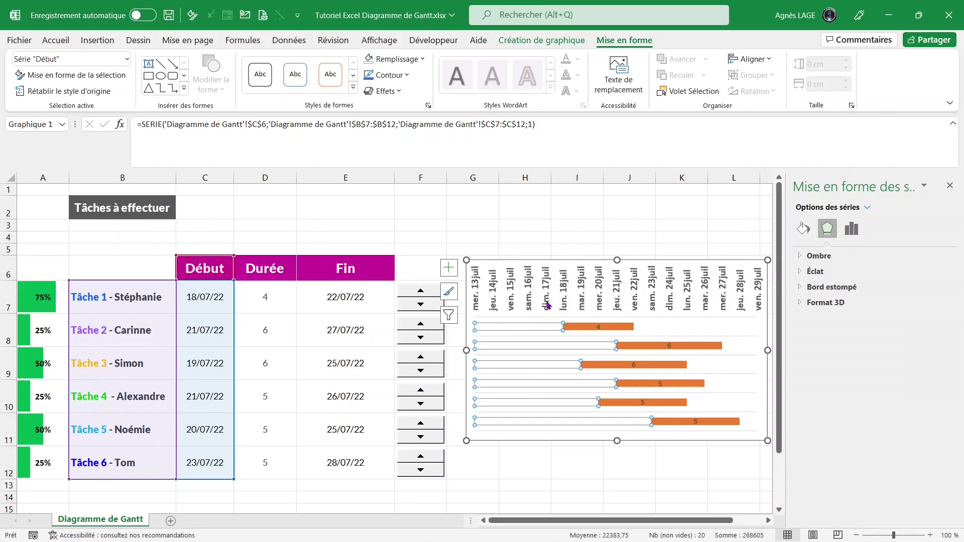
Step: Set the date axis minimum bound to 44760 so the timeline begins on 18 July
{"action": "left_click", "coordinate": [548, 291]}
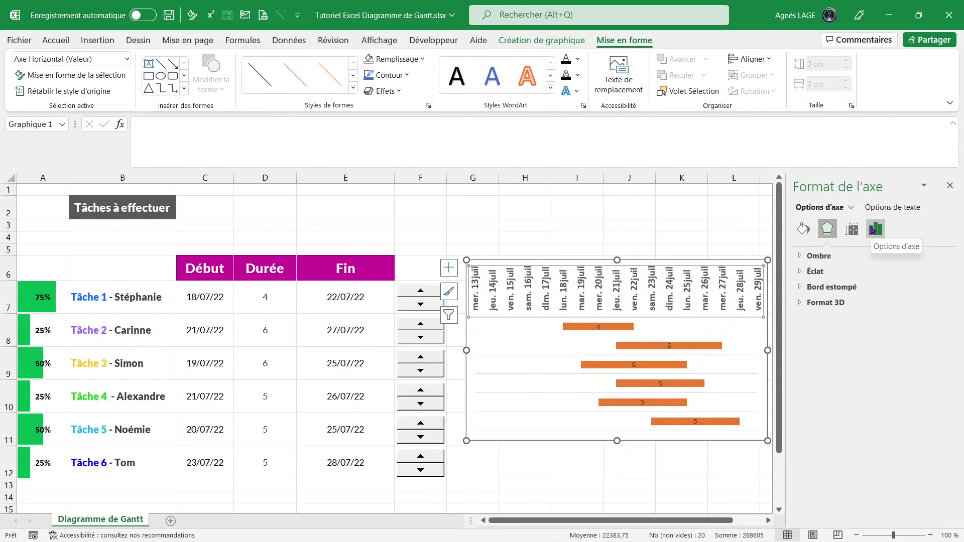
{"action": "left_click", "coordinate": [874, 229]}
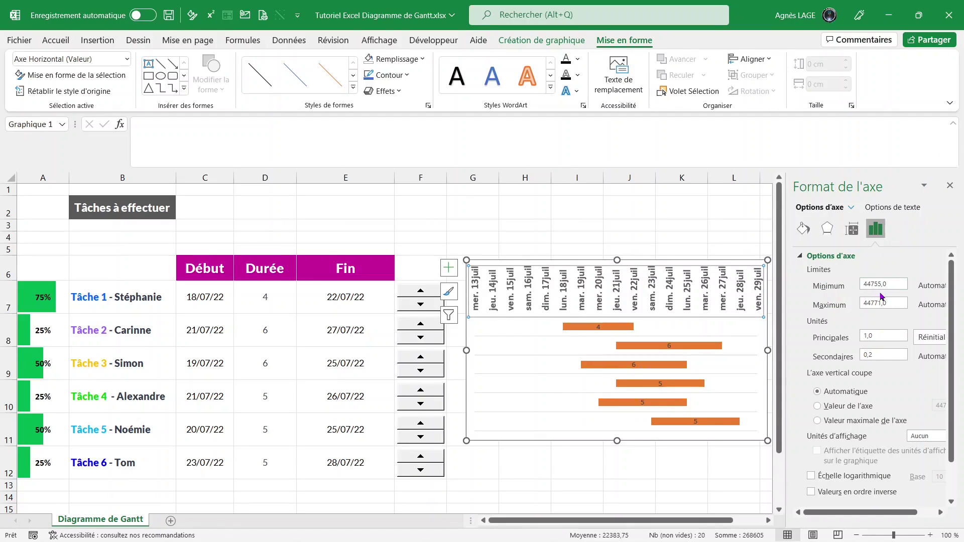
{"action": "left_click_drag", "start_coordinate": [896, 283], "coordinate": [853, 284]}
{"action": "type", "text": "18/07/22"}
{"action": "key", "text": "Return"}
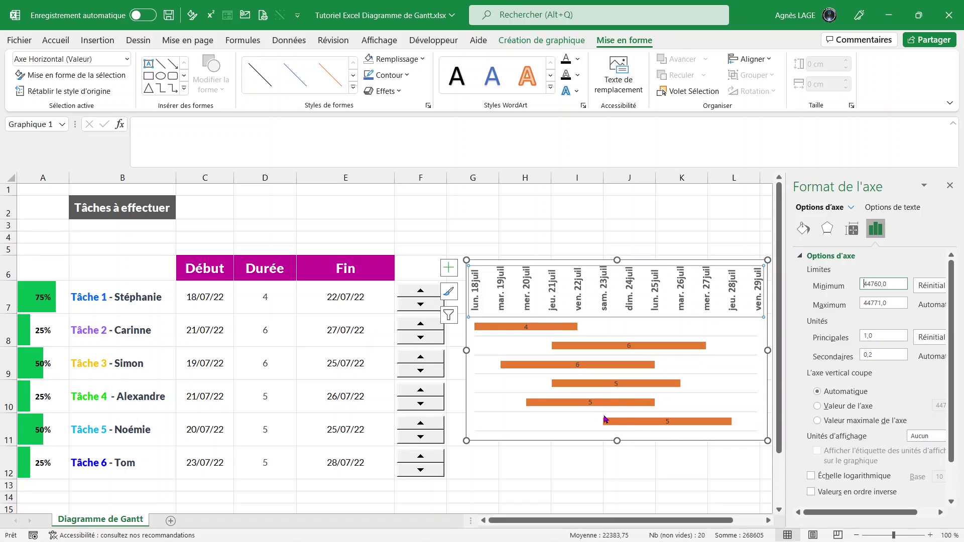
{"action": "left_click", "coordinate": [585, 347]}
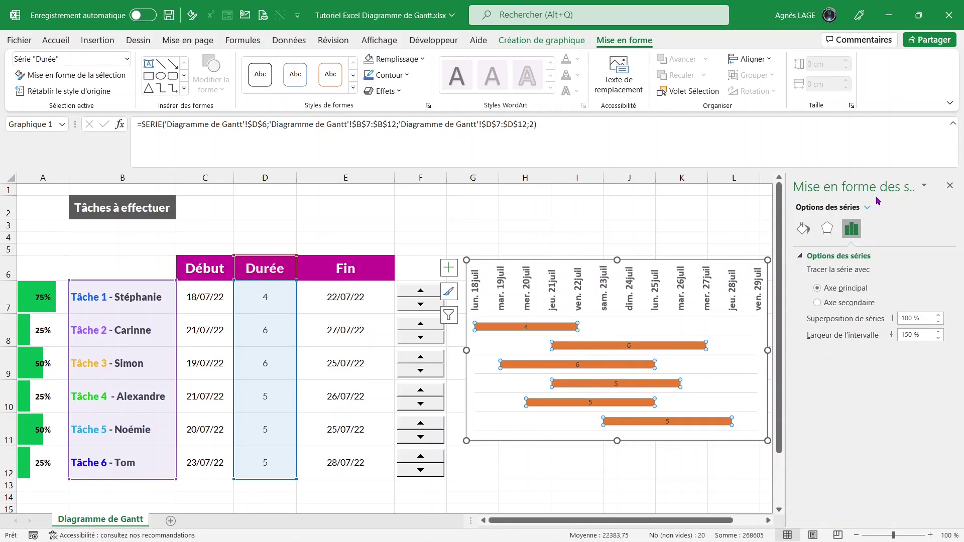
Step: Set the bar gap width to 130% and colour Tâche 1's bar blue with a centred outer shadow
{"action": "double_click", "coordinate": [908, 335]}
{"action": "type", "text": "130"}
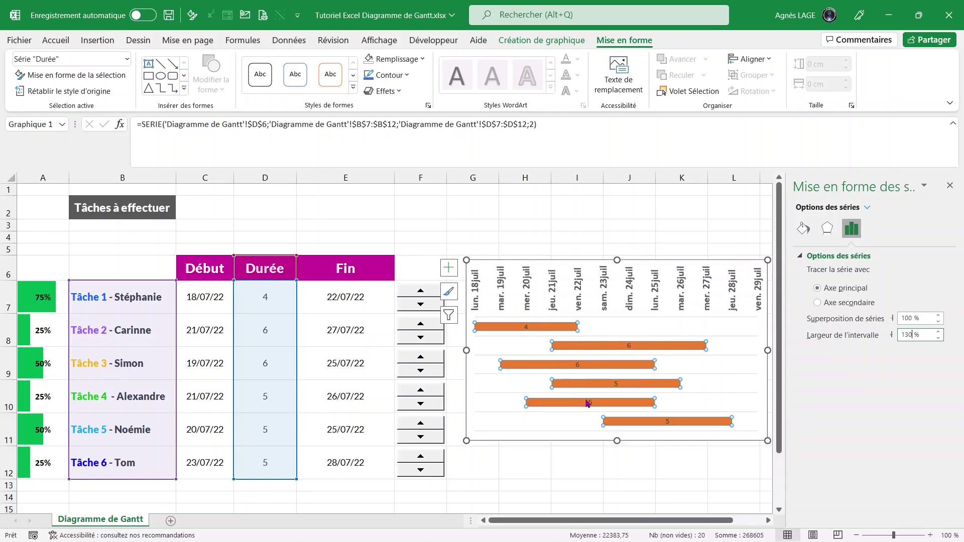
{"action": "mouse_move", "coordinate": [517, 329]}
{"action": "left_click", "coordinate": [517, 330]}
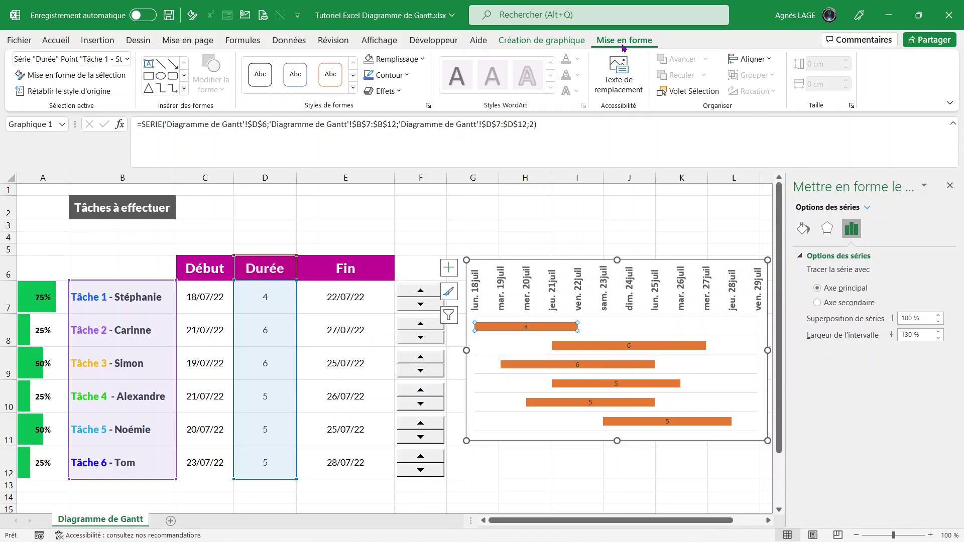
{"action": "left_click", "coordinate": [402, 59]}
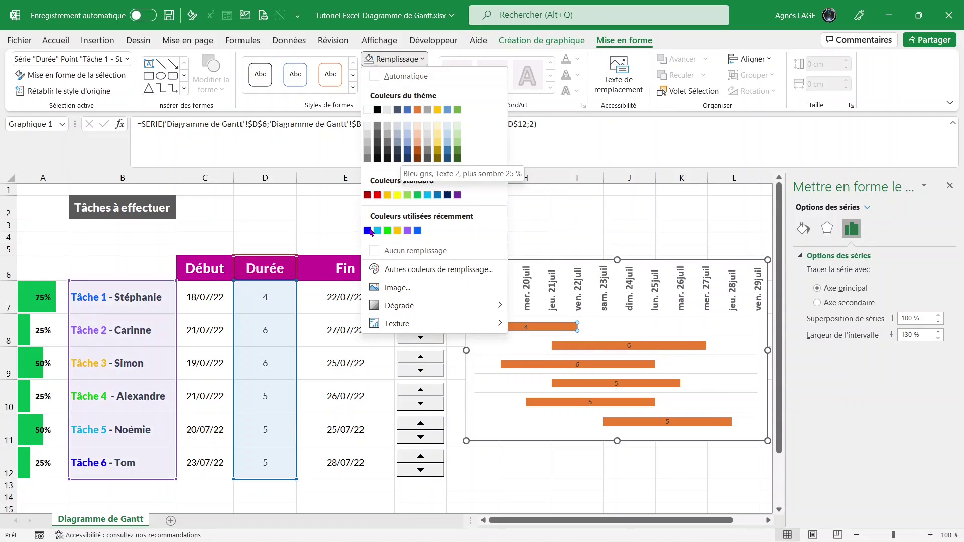
{"action": "left_click", "coordinate": [417, 231]}
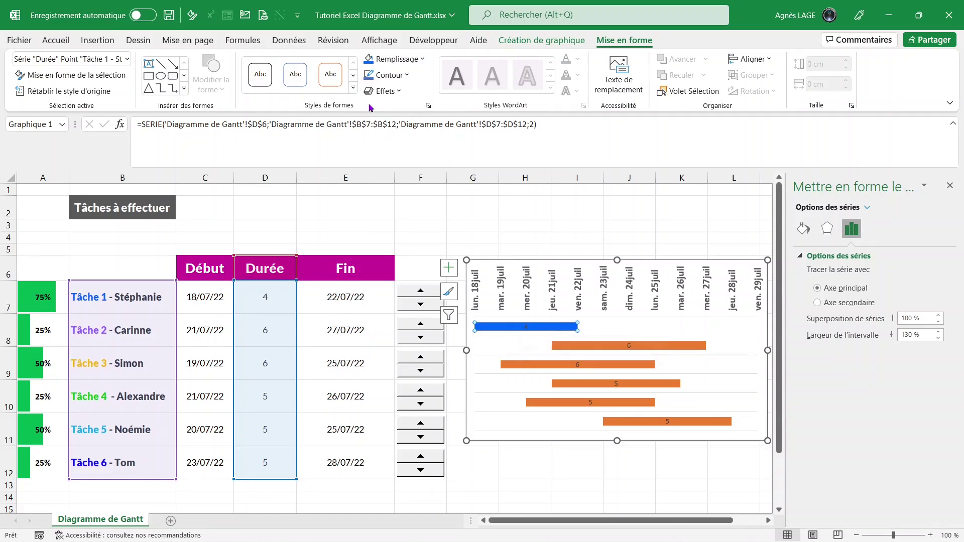
{"action": "left_click", "coordinate": [379, 93]}
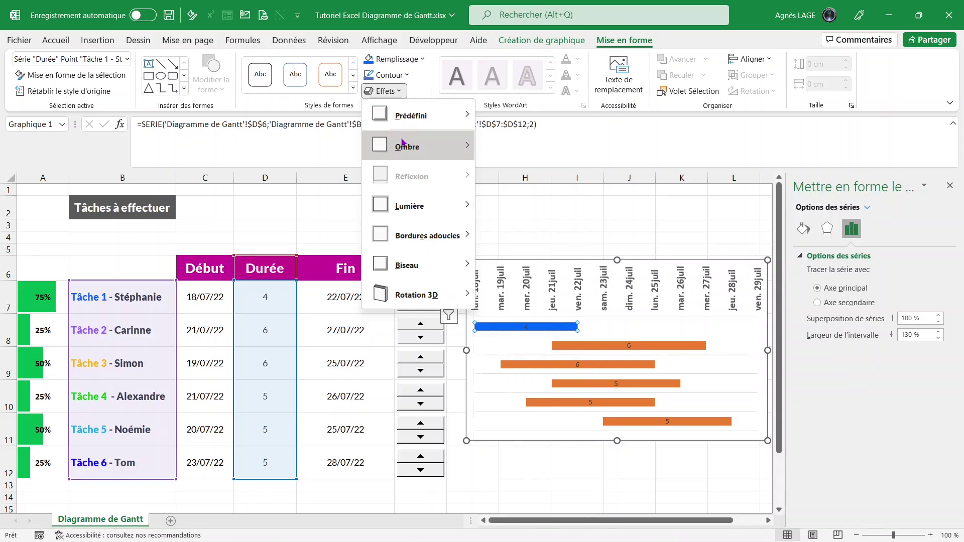
{"action": "mouse_move", "coordinate": [407, 146]}
{"action": "left_click", "coordinate": [534, 234]}
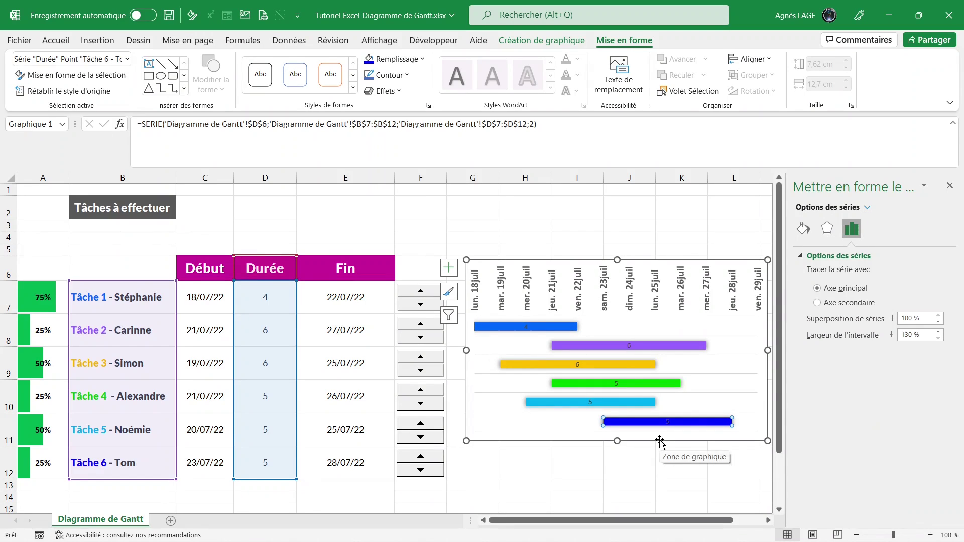
{"action": "left_click", "coordinate": [634, 347]}
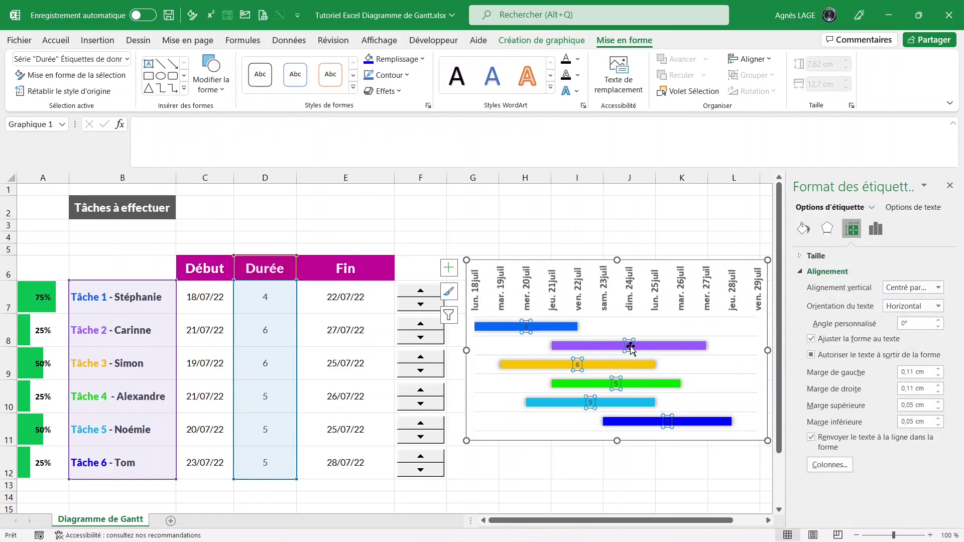
Step: Make the duration labels bold, size 14 and white
{"action": "left_click", "coordinate": [56, 40]}
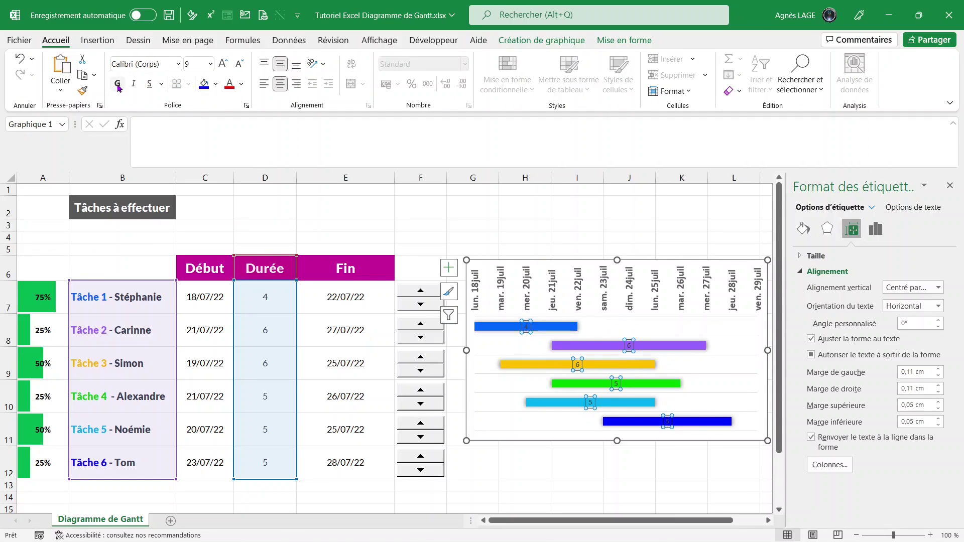
{"action": "left_click", "coordinate": [117, 83]}
{"action": "left_click", "coordinate": [223, 64]}
{"action": "left_click", "coordinate": [223, 64]}
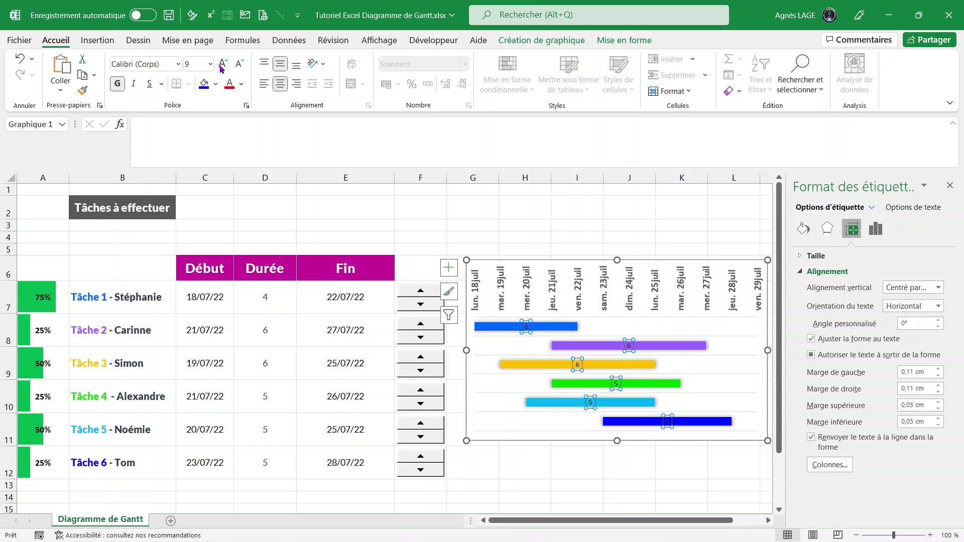
{"action": "left_click", "coordinate": [223, 64]}
{"action": "left_click", "coordinate": [222, 64]}
{"action": "left_click", "coordinate": [241, 84]}
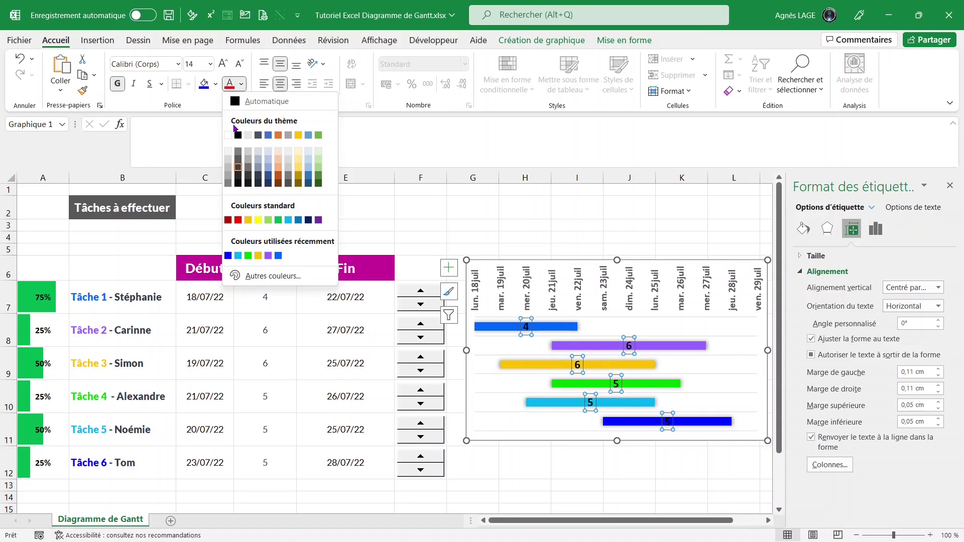
{"action": "left_click", "coordinate": [228, 135]}
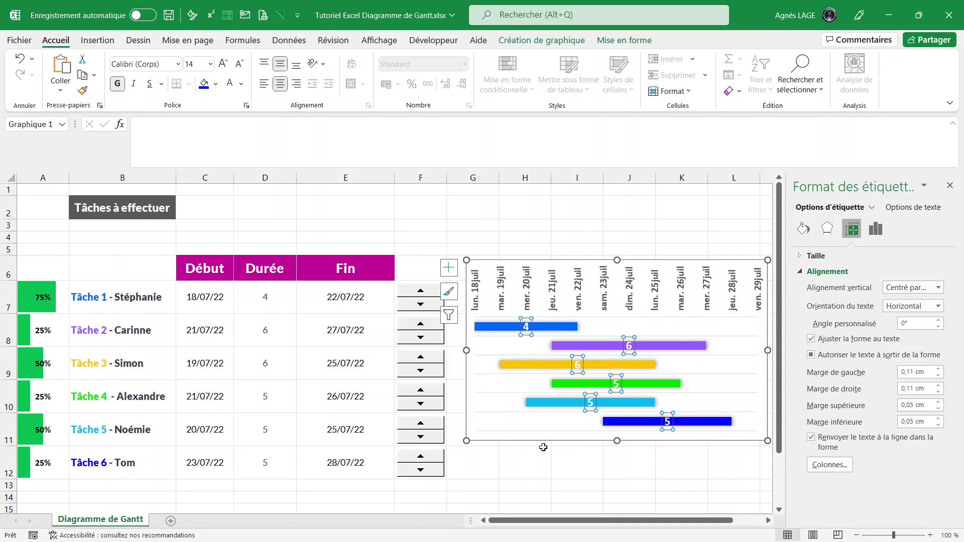
Step: Remove the chart's outline and stretch the chart to 11.45 cm tall
{"action": "left_click", "coordinate": [501, 434]}
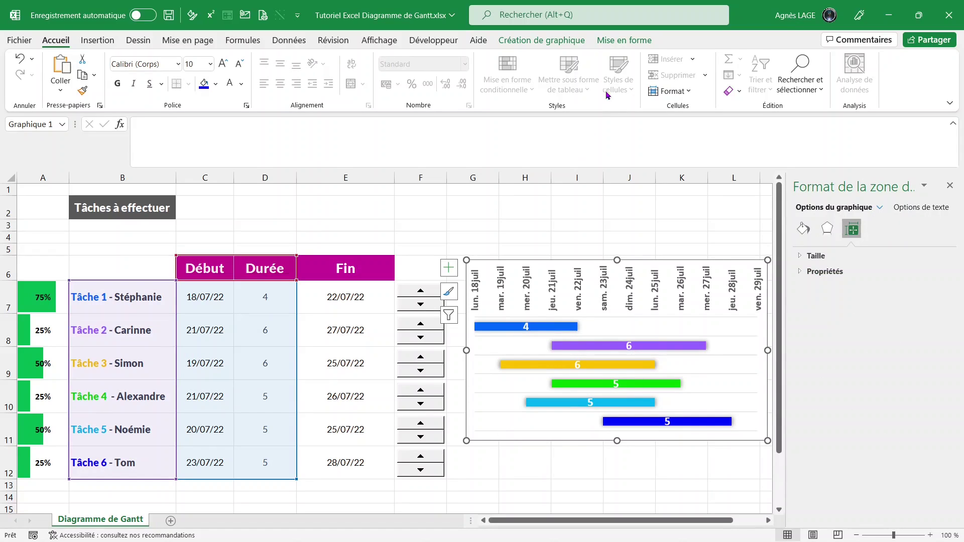
{"action": "left_click", "coordinate": [619, 43]}
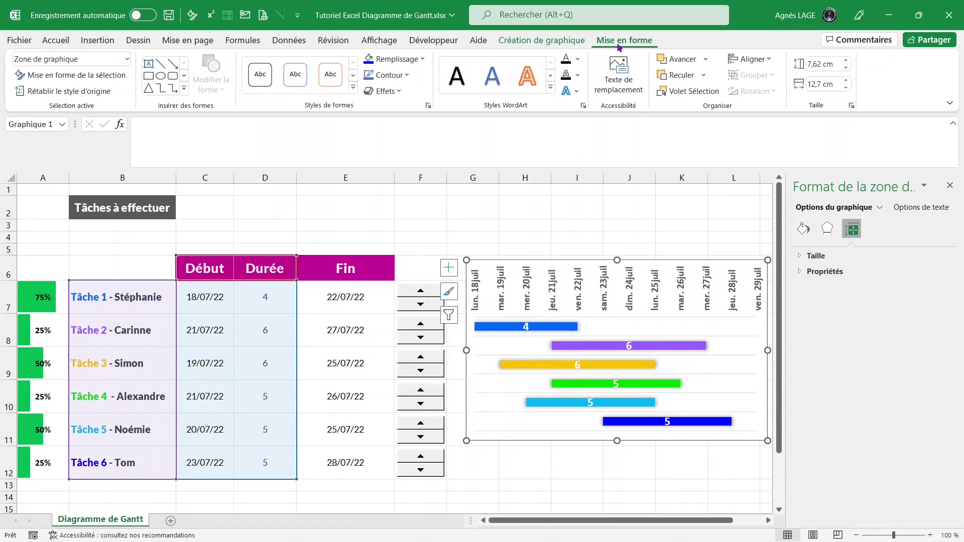
{"action": "left_click", "coordinate": [402, 73]}
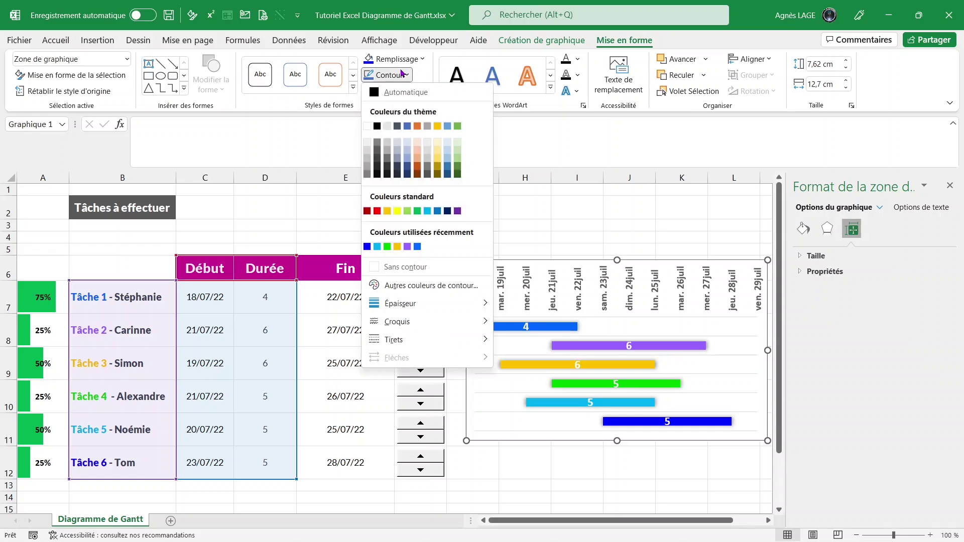
{"action": "left_click", "coordinate": [390, 267]}
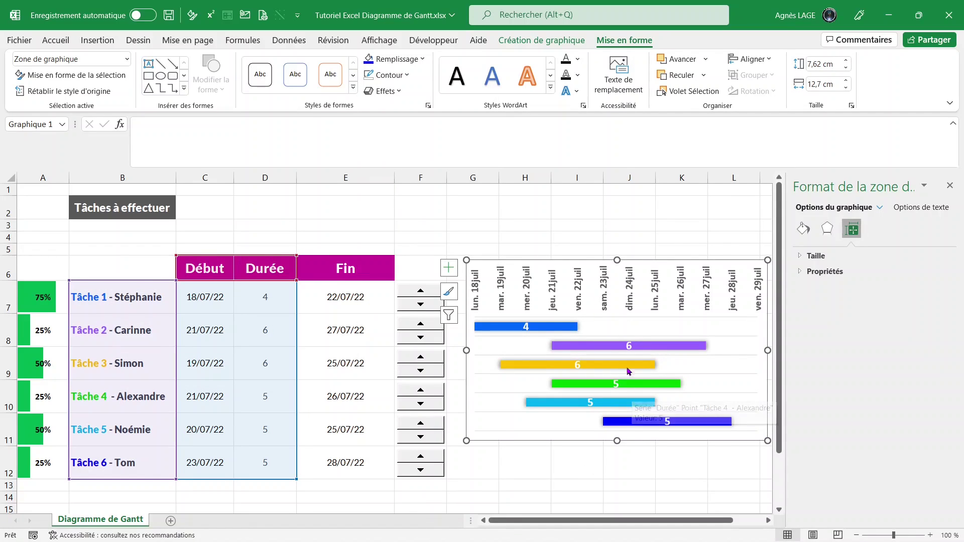
{"action": "left_click_drag", "start_coordinate": [618, 439], "coordinate": [618, 489]}
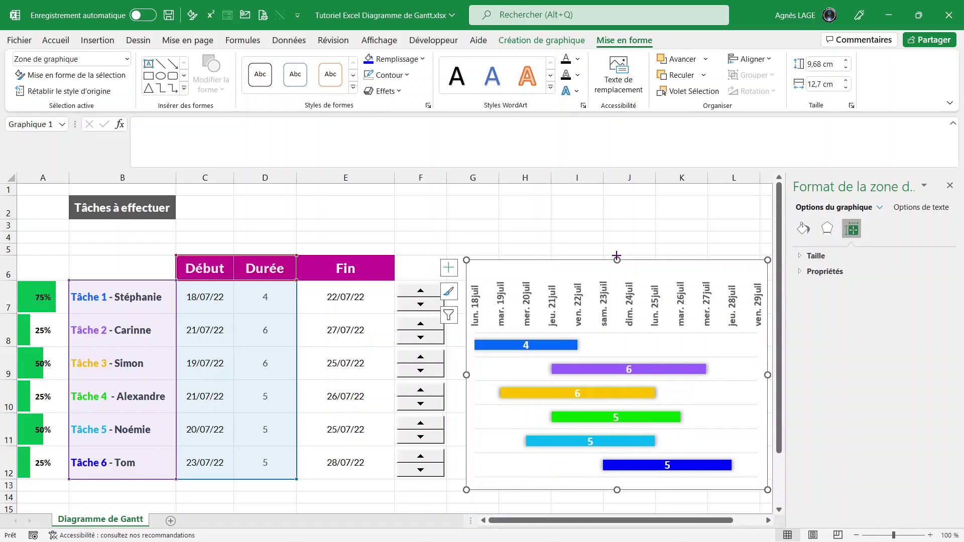
{"action": "left_click_drag", "start_coordinate": [617, 260], "coordinate": [616, 221]}
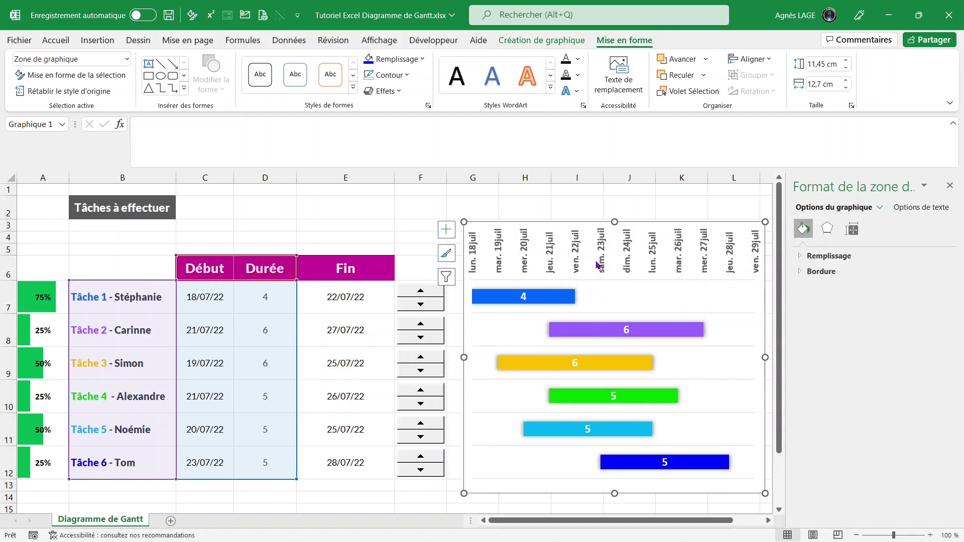
Step: Give the date axis a solid magenta line 2 pt wide
{"action": "left_click", "coordinate": [604, 265]}
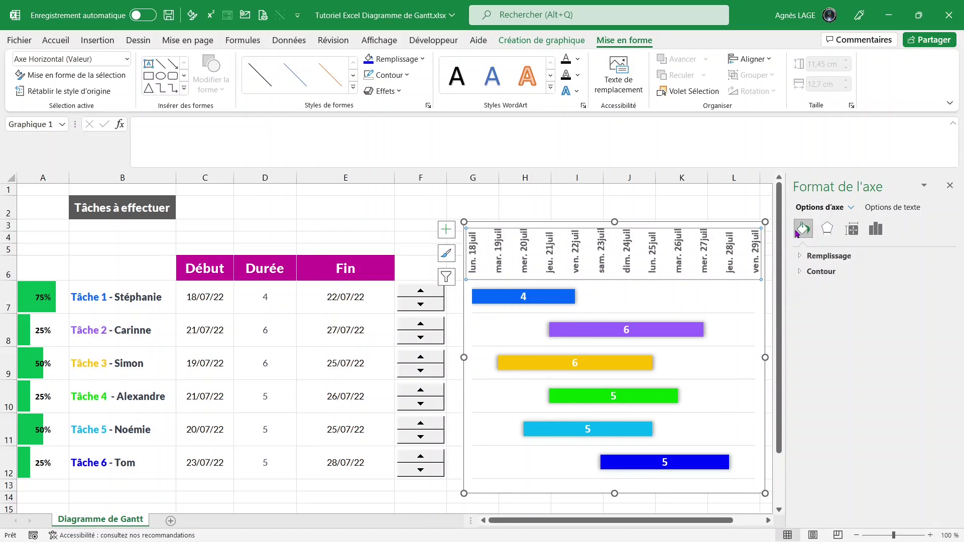
{"action": "left_click", "coordinate": [802, 271]}
{"action": "left_click", "coordinate": [932, 356]}
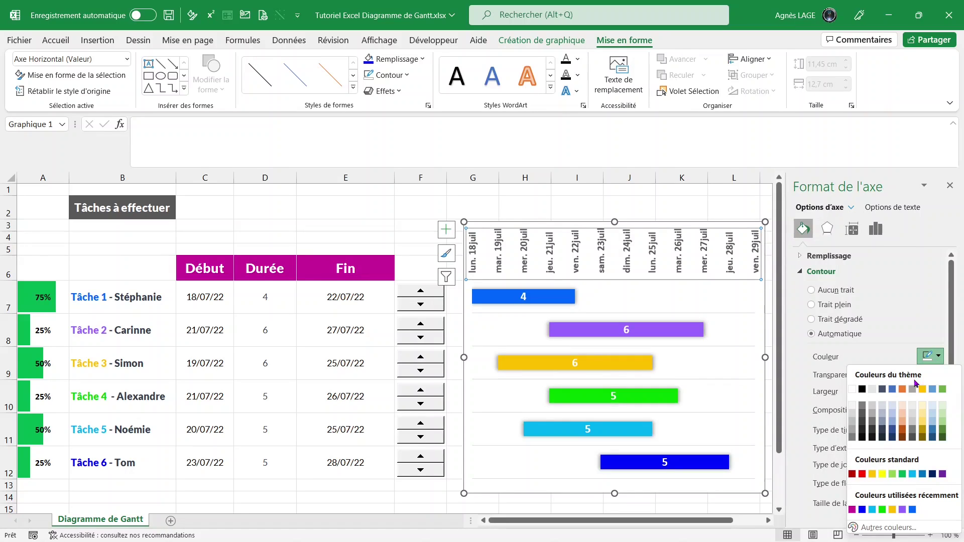
{"action": "left_click", "coordinate": [852, 510]}
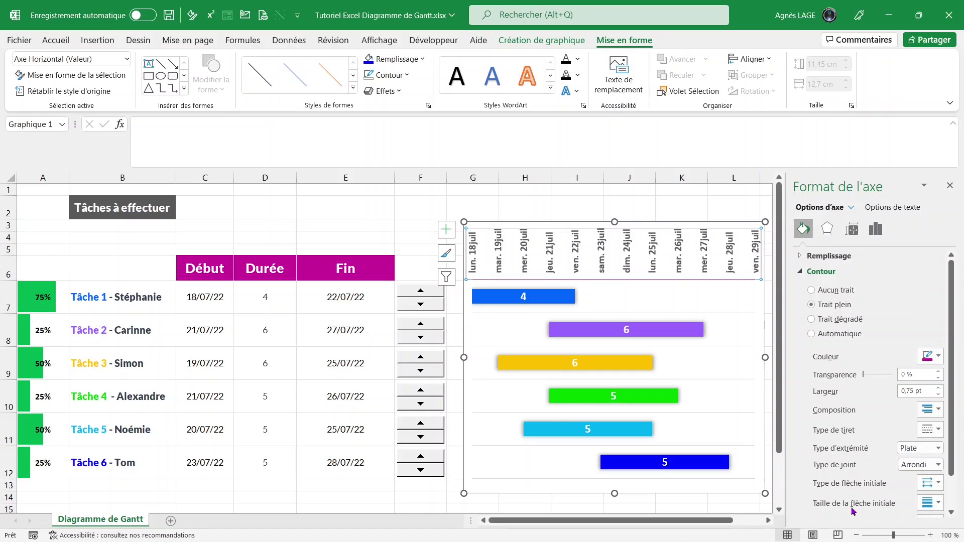
{"action": "left_click", "coordinate": [911, 391]}
{"action": "type", "text": "2"}
{"action": "key", "text": "Return"}
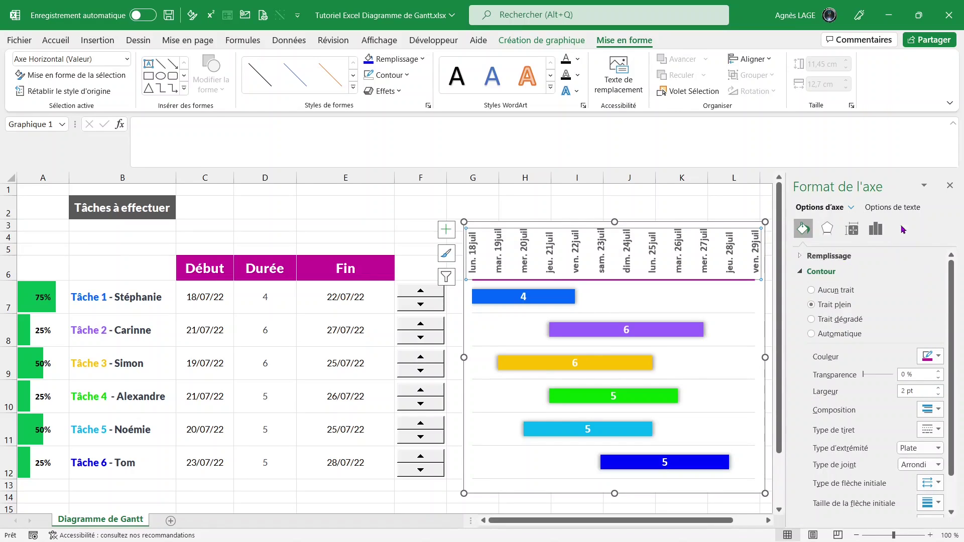
Step: Widen the Gantt chart to the right to 20.36 cm
{"action": "left_click", "coordinate": [949, 185]}
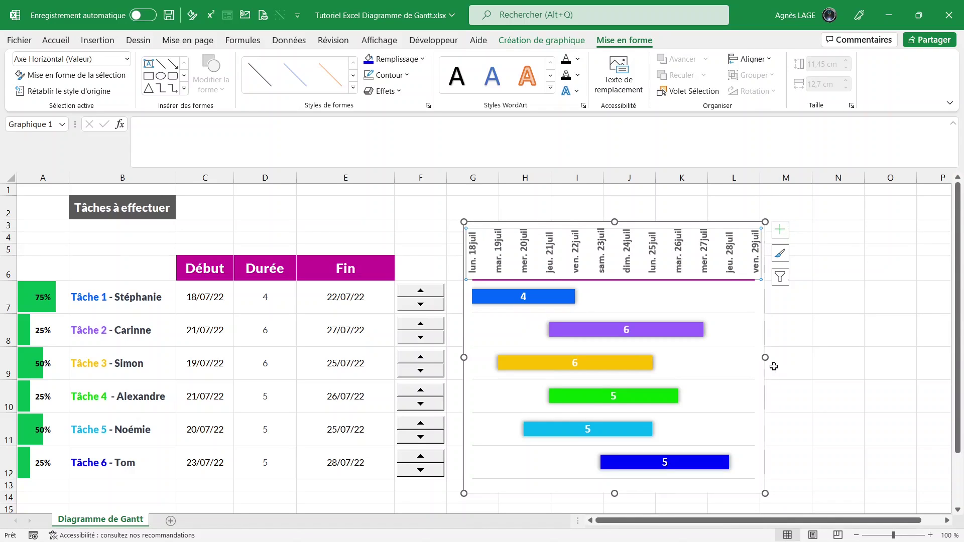
{"action": "left_click_drag", "start_coordinate": [765, 357], "coordinate": [946, 330]}
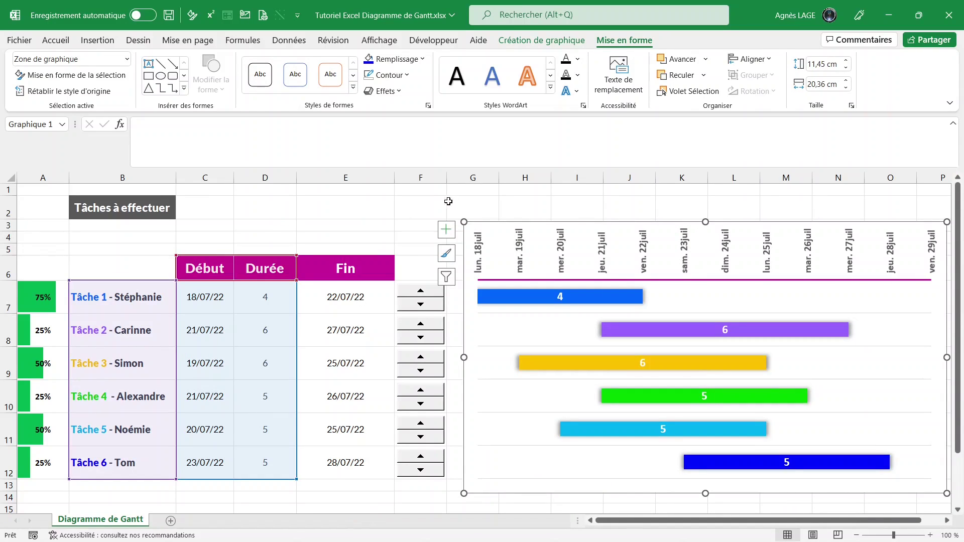
{"action": "left_click", "coordinate": [424, 206]}
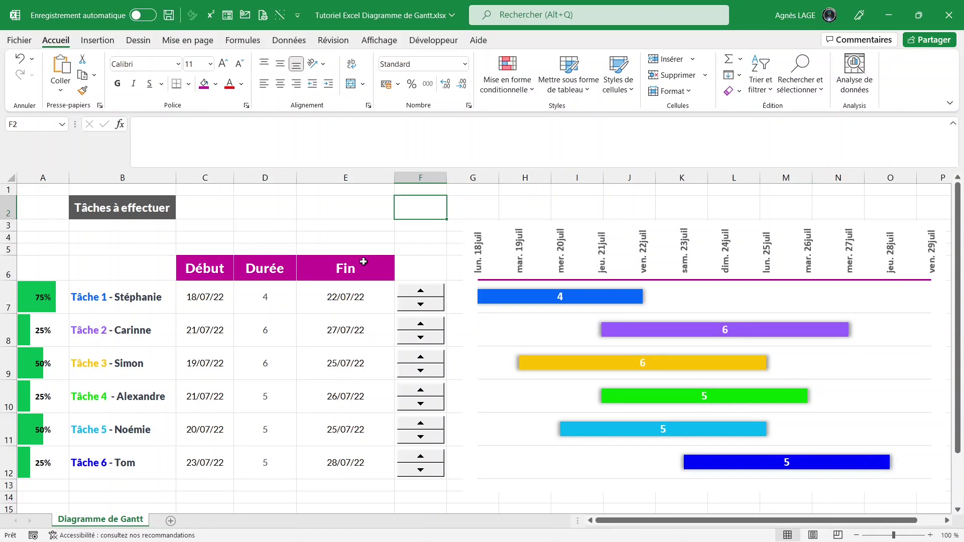
Step: Use Tâche 4's spinner to set its duration to 6 days, ending 27/07/22
{"action": "left_click", "coordinate": [426, 390]}
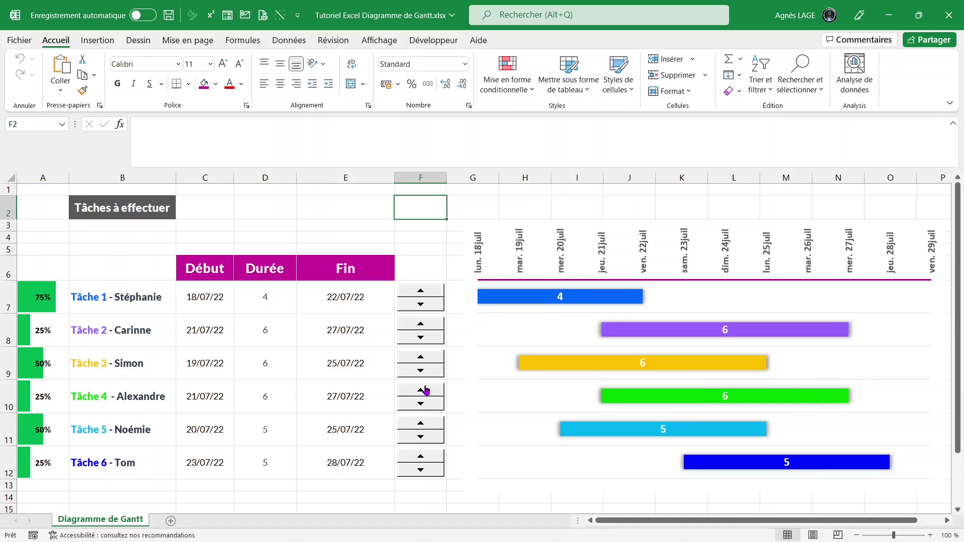
{"action": "left_click", "coordinate": [426, 390]}
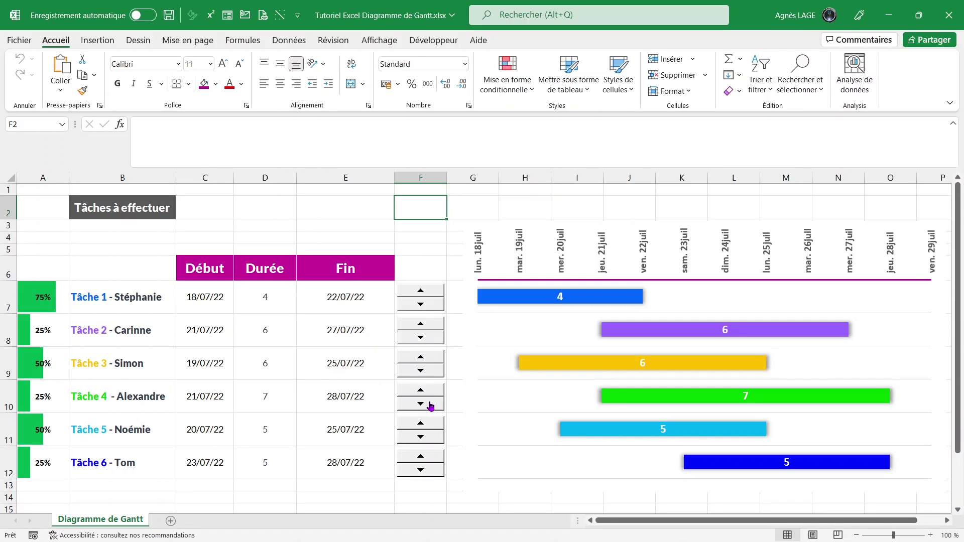
{"action": "left_click", "coordinate": [430, 403]}
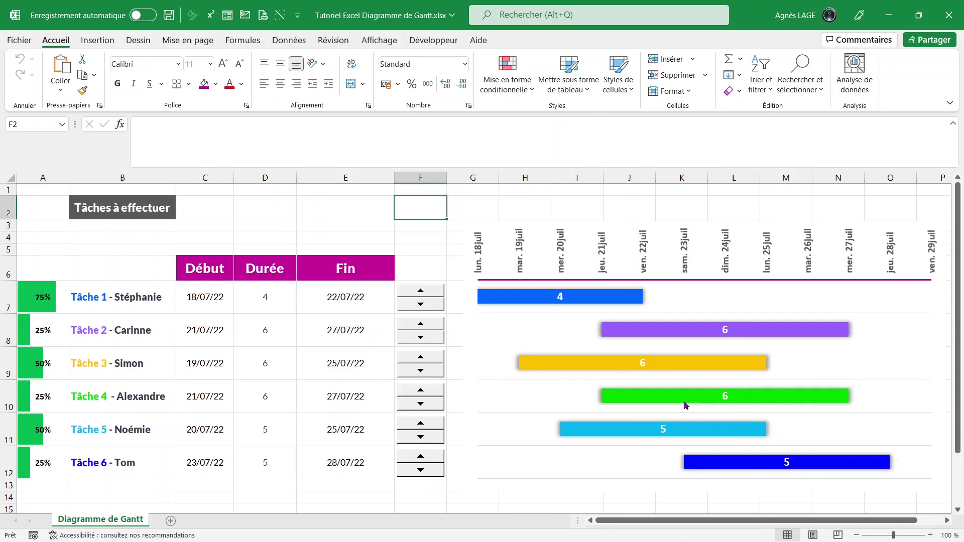